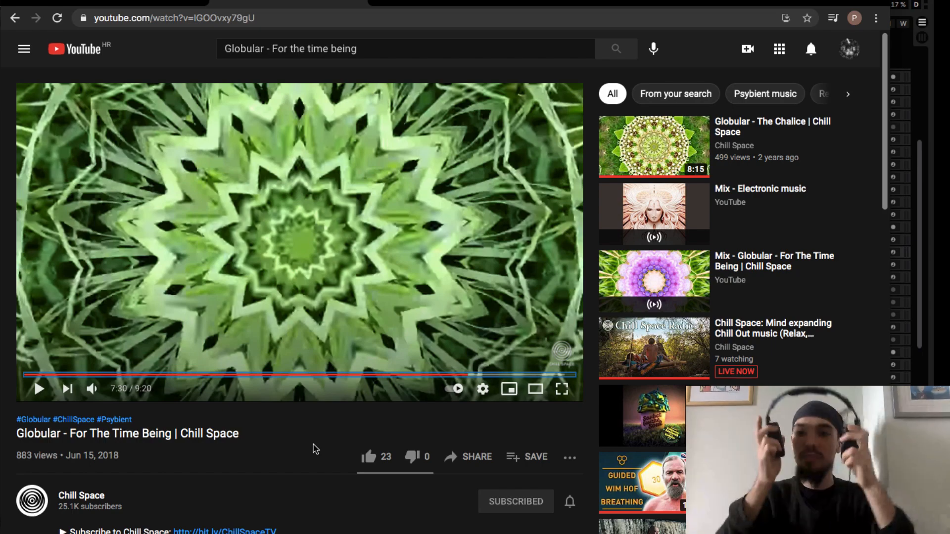
- Play the Globular - For The Time Being video and skip back a few seconds
key(space)
key(Left)
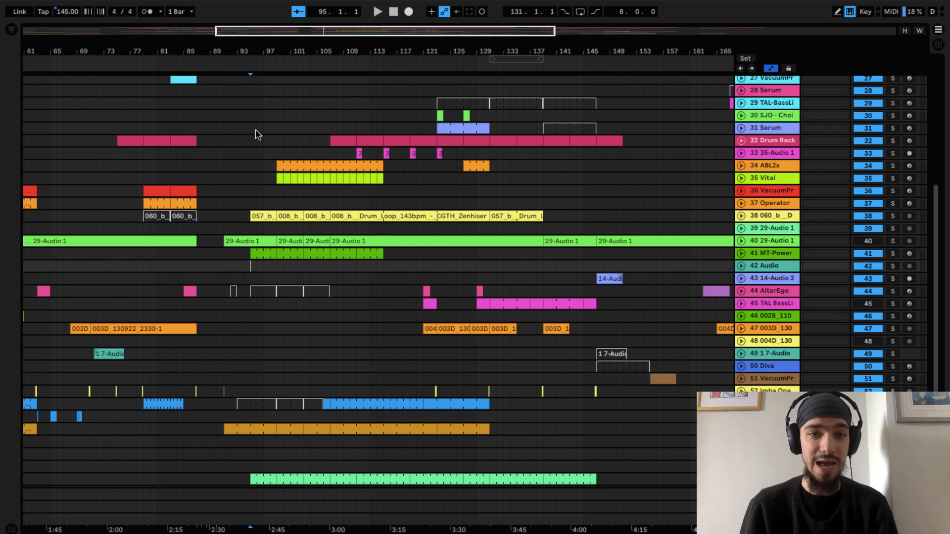
- Look over the arrangement's tracks and clips around bars 53 to 165
scroll(257, 134, up, 5)
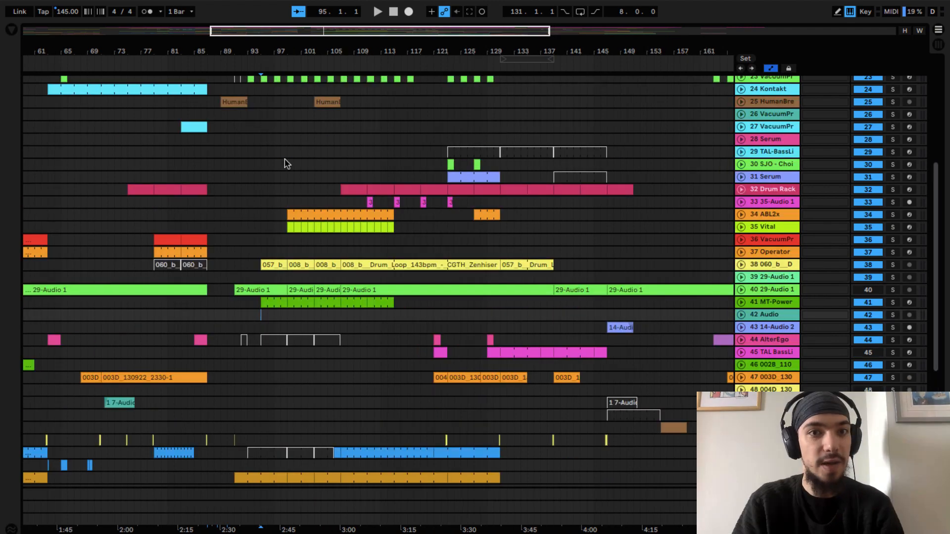
scroll(273, 176, down, 3)
scroll(273, 176, left, 2)
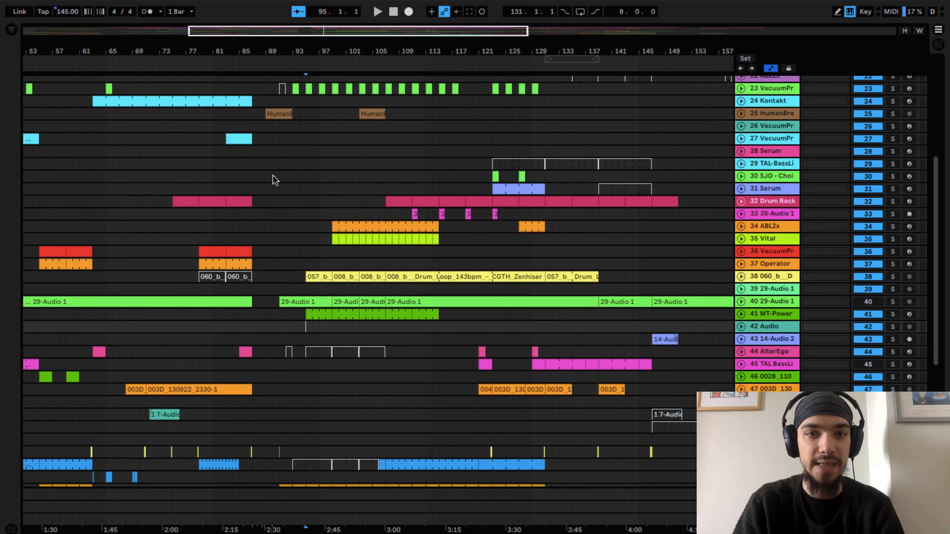
scroll(273, 177, up, 6)
scroll(273, 177, right, 3)
scroll(273, 176, left, 3)
scroll(273, 176, down, 5)
scroll(276, 181, down, 2)
scroll(276, 181, right, 2)
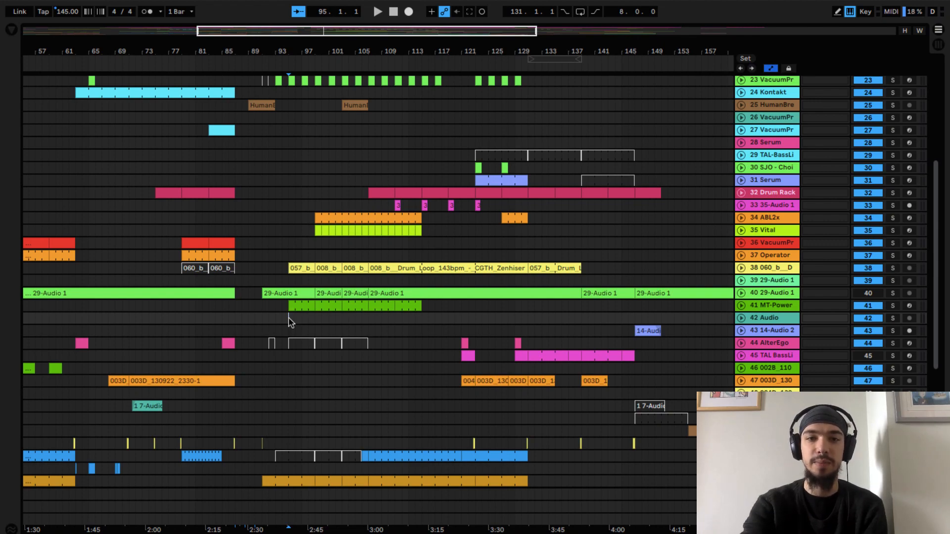
scroll(290, 323, up, 3)
scroll(290, 323, down, 6)
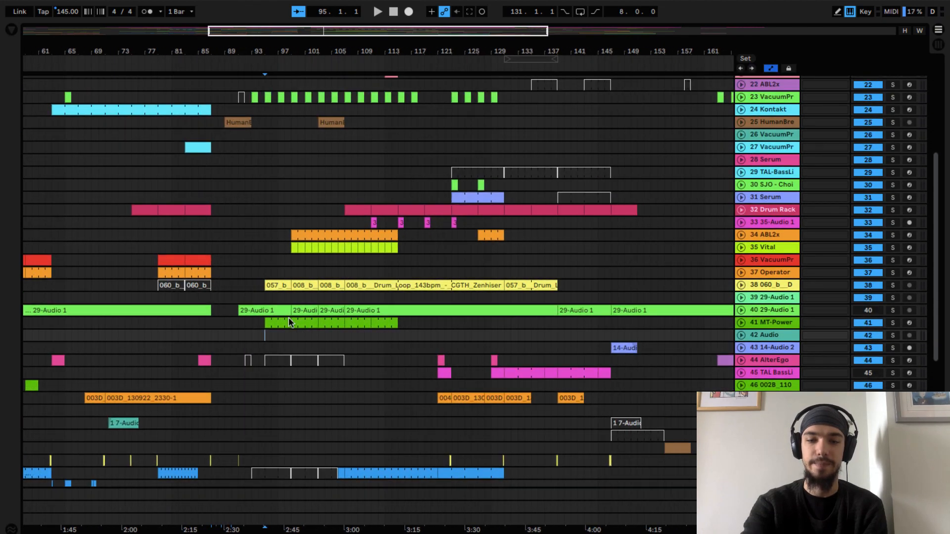
scroll(291, 323, up, 5)
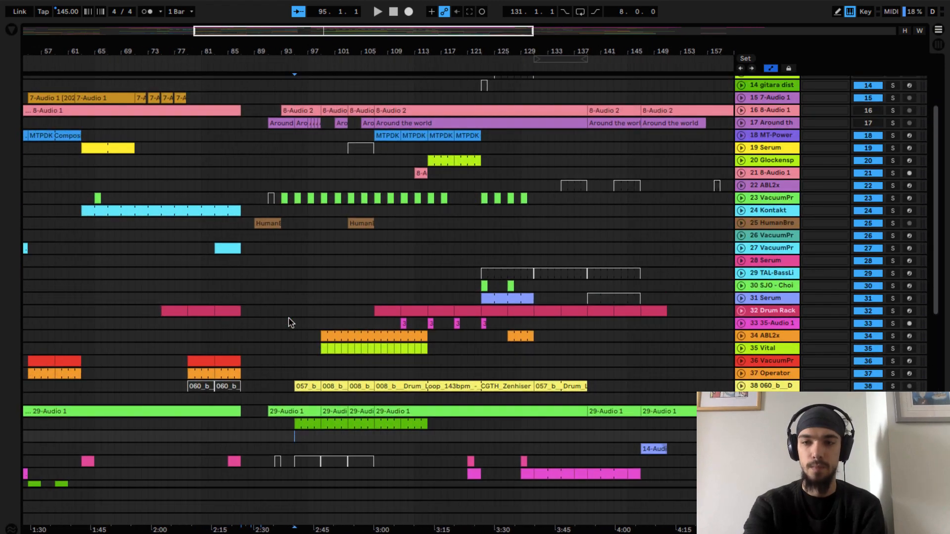
- Play the full arrangement from bar 95 and stop after listening to the drum section
key(space)
scroll(291, 337, down, 1)
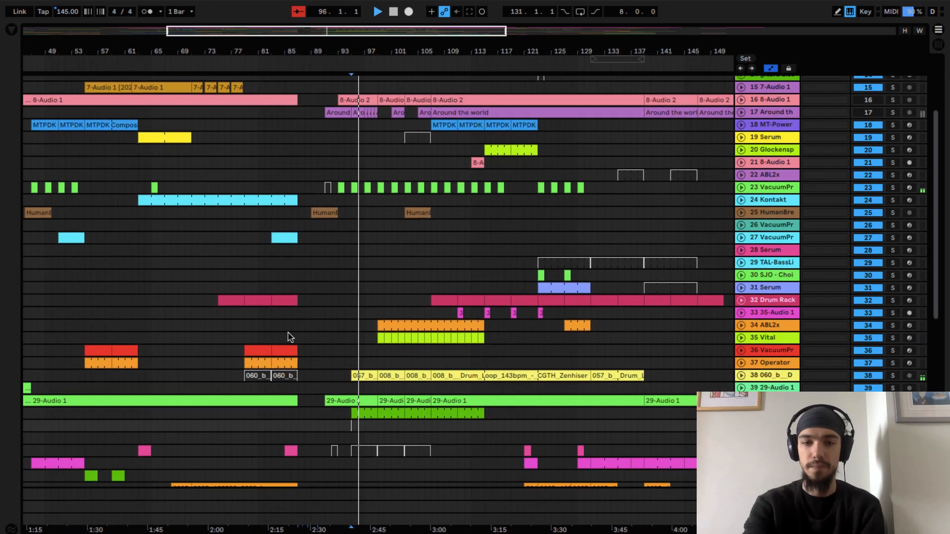
scroll(291, 337, down, 1)
scroll(290, 337, down, 3)
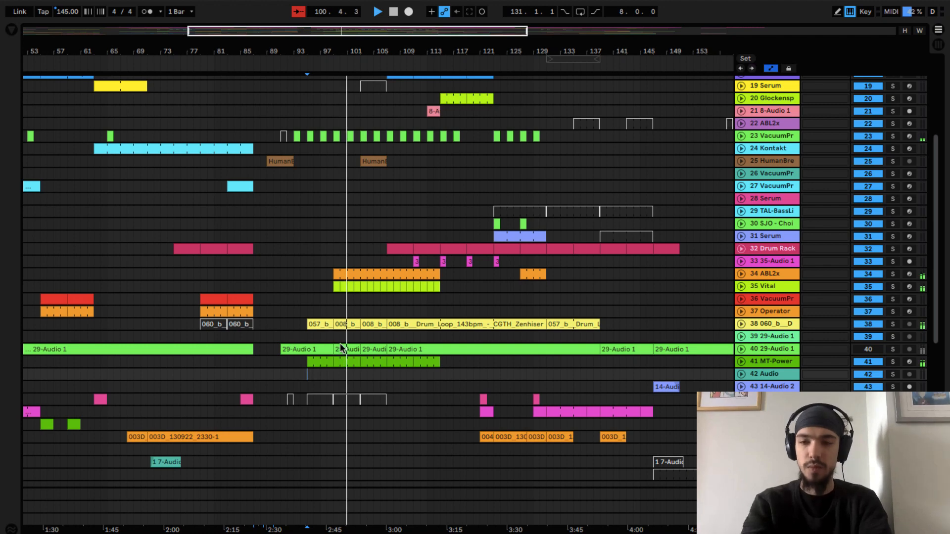
key(space)
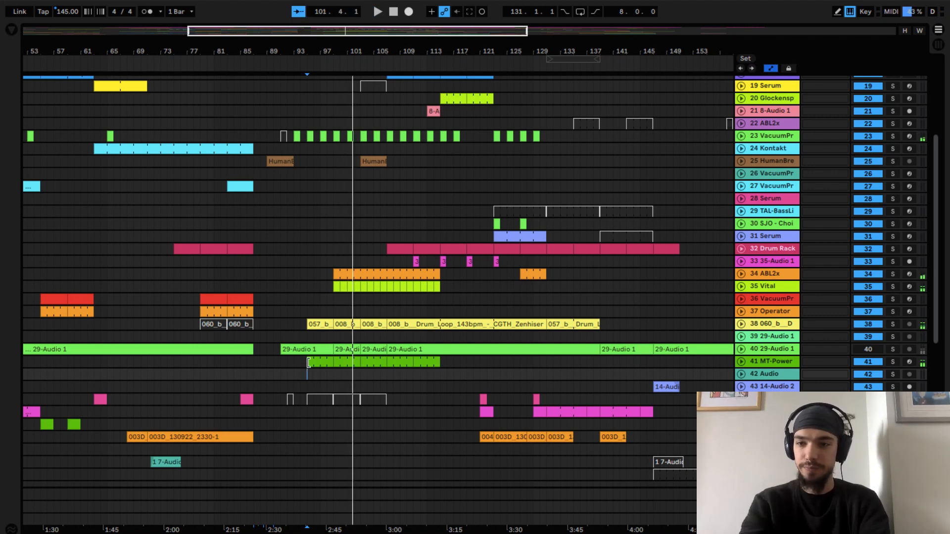
- Unfold and solo MT-Power track 41, play it from bar 95, and fold the track again
click(753, 363)
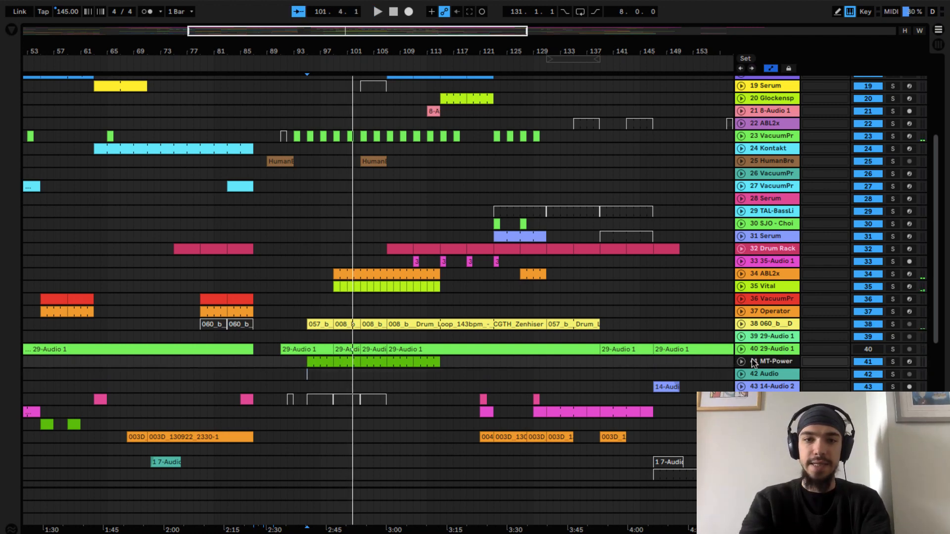
click(741, 362)
click(308, 365)
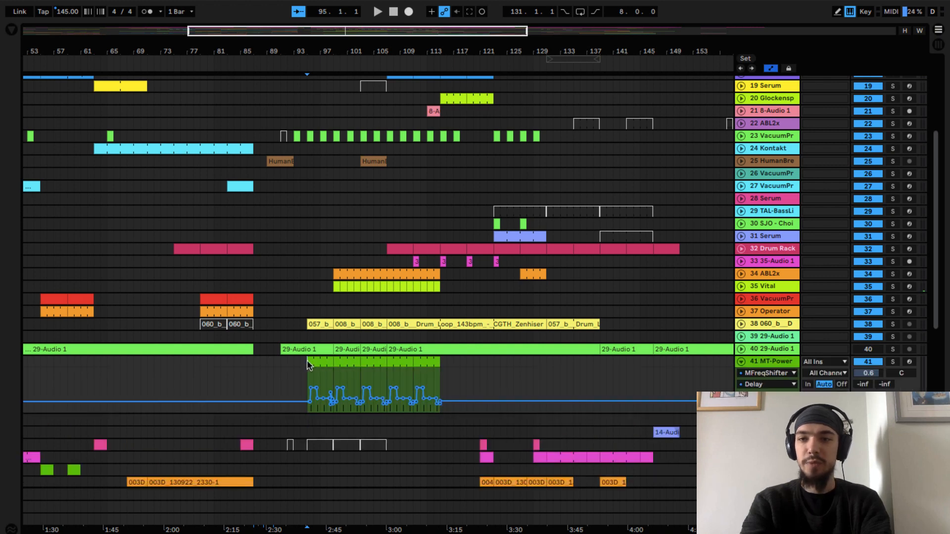
click(894, 364)
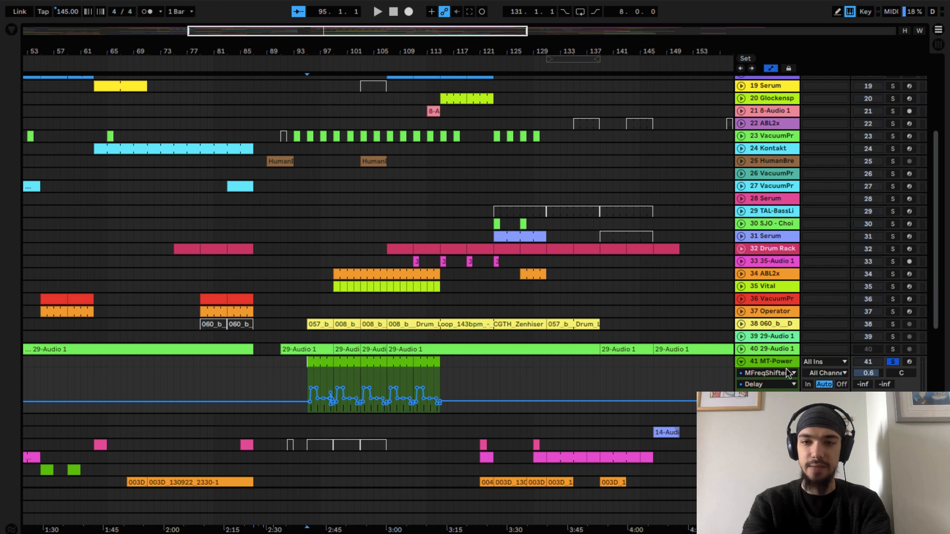
key(space)
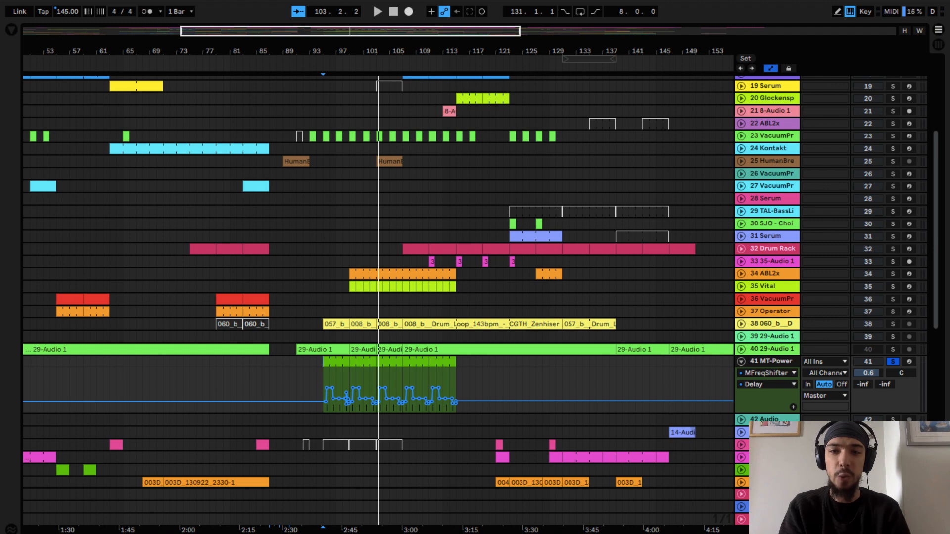
click(741, 363)
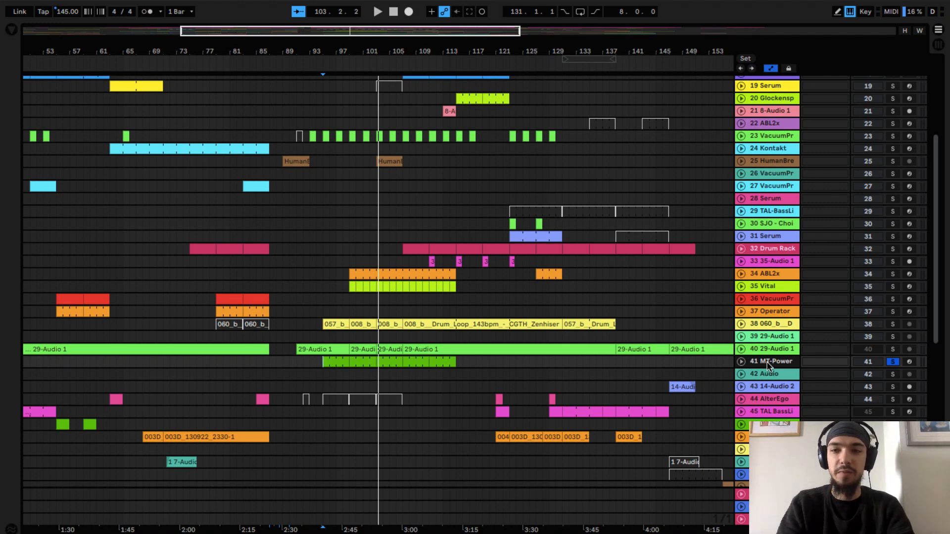
- Insert a new MIDI track below MT-Power track 41 and load the MT-PowerDrumKit plug-in on it
key(ctrl+shift+t)
click(759, 375)
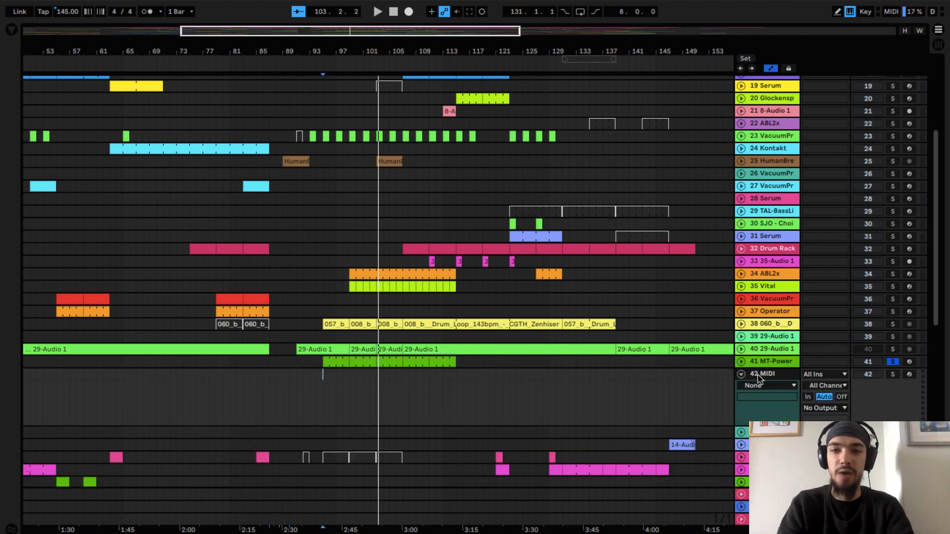
click(12, 32)
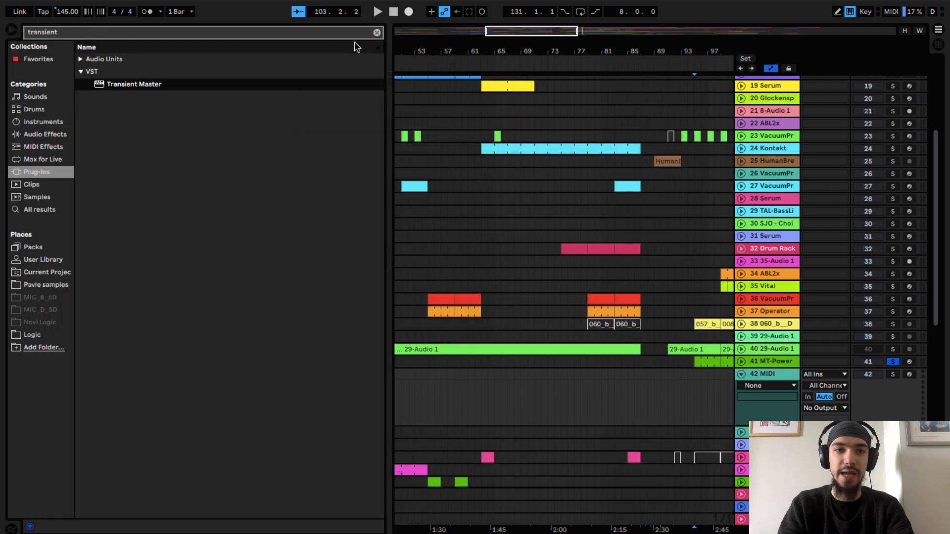
click(378, 33)
text(power)
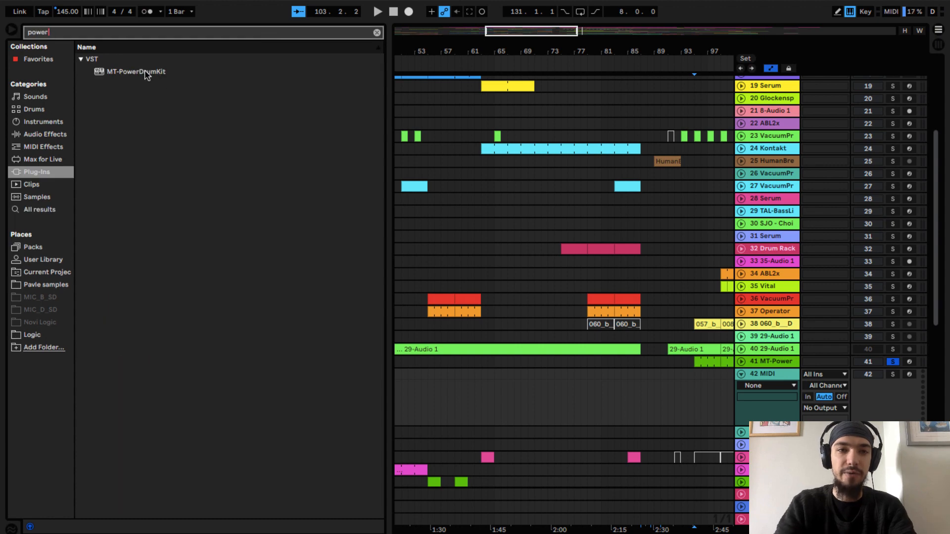
click(145, 72)
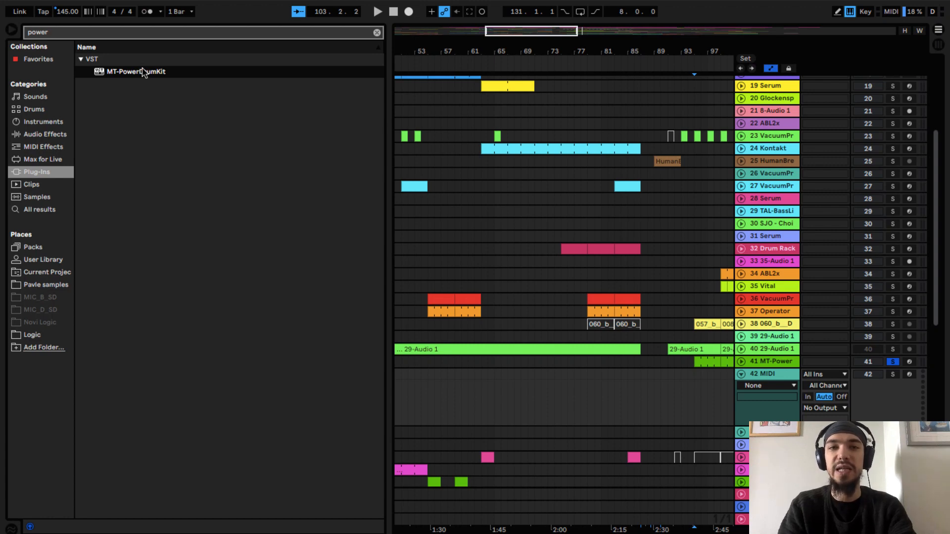
double_click(144, 72)
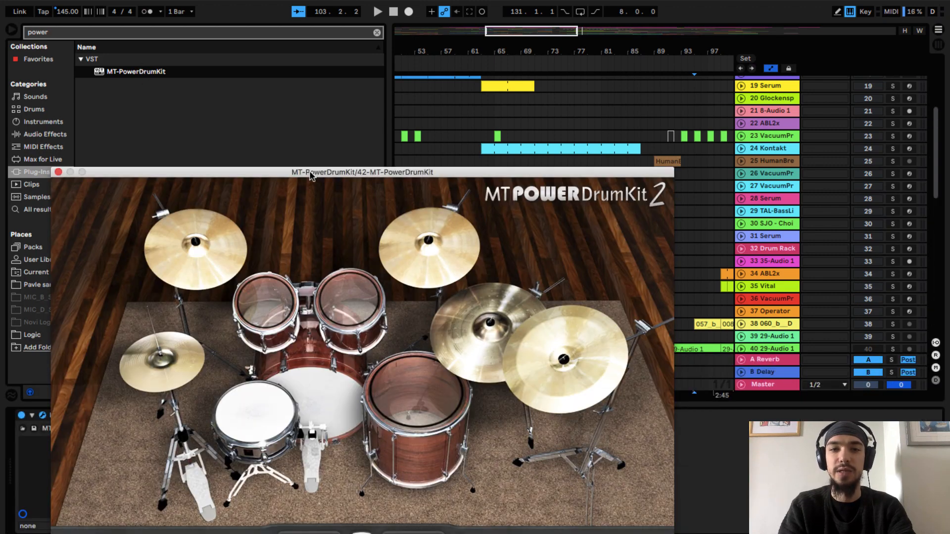
- Move the MT-PowerDrumKit window up and solo the new MT-Power track 42 instead of track 41
drag(313, 172, 322, 65)
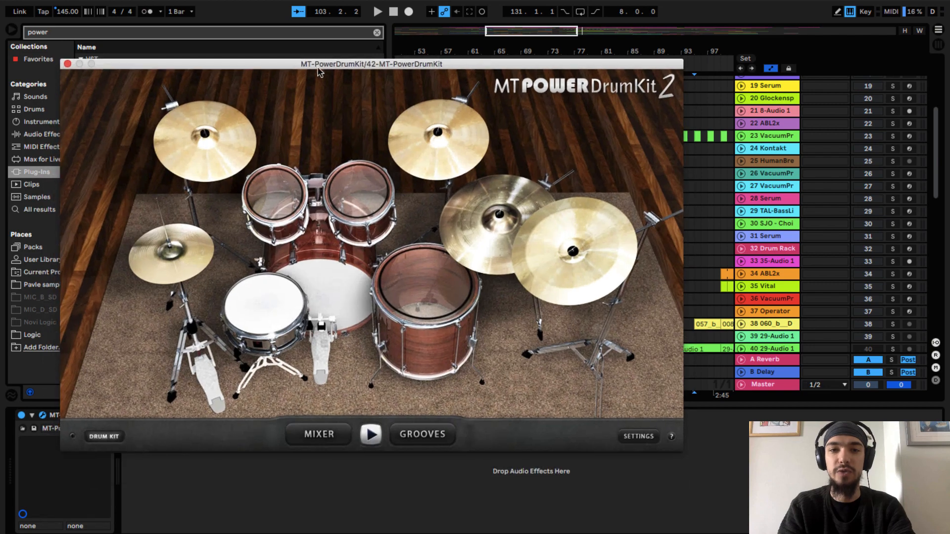
click(275, 196)
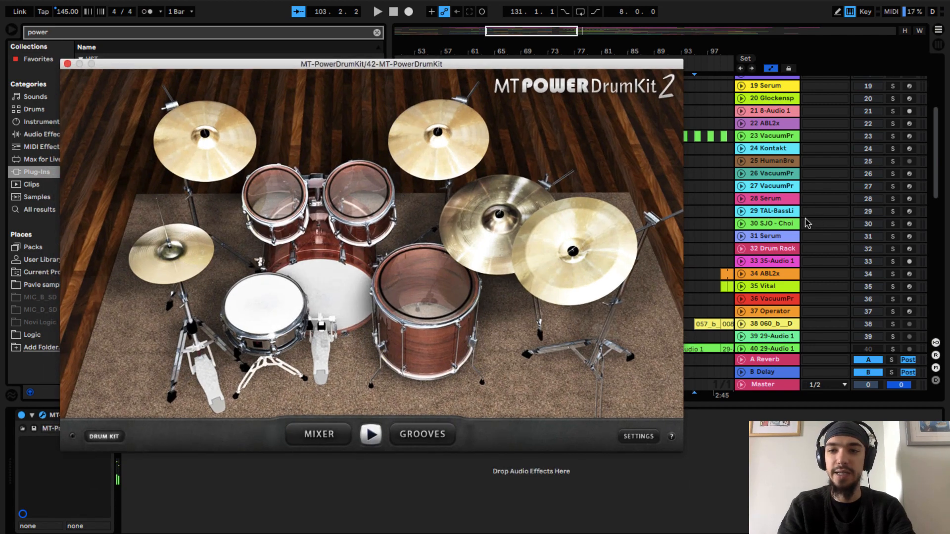
scroll(808, 222, down, 5)
click(894, 273)
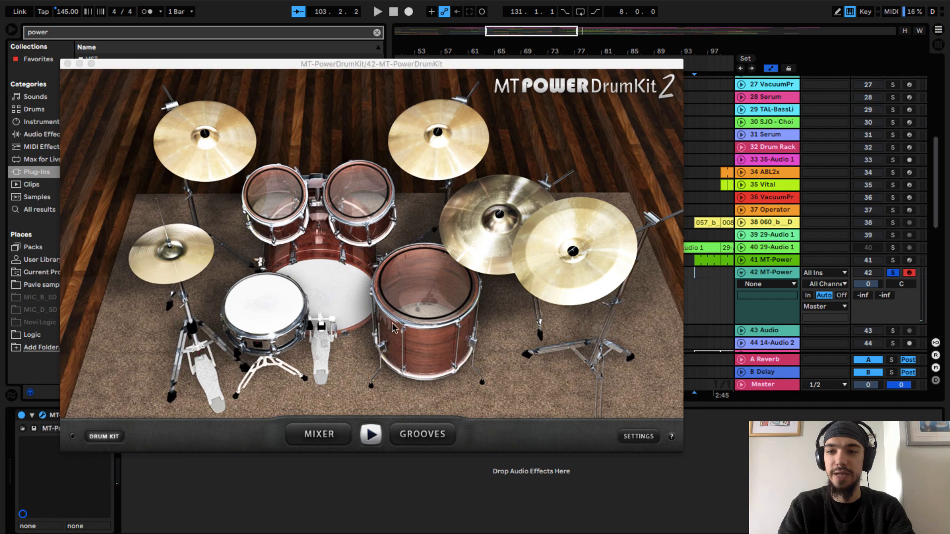
- Audition the kit's snare, hi-hat, toms and cymbals one after another in the plug-in window
click(257, 316)
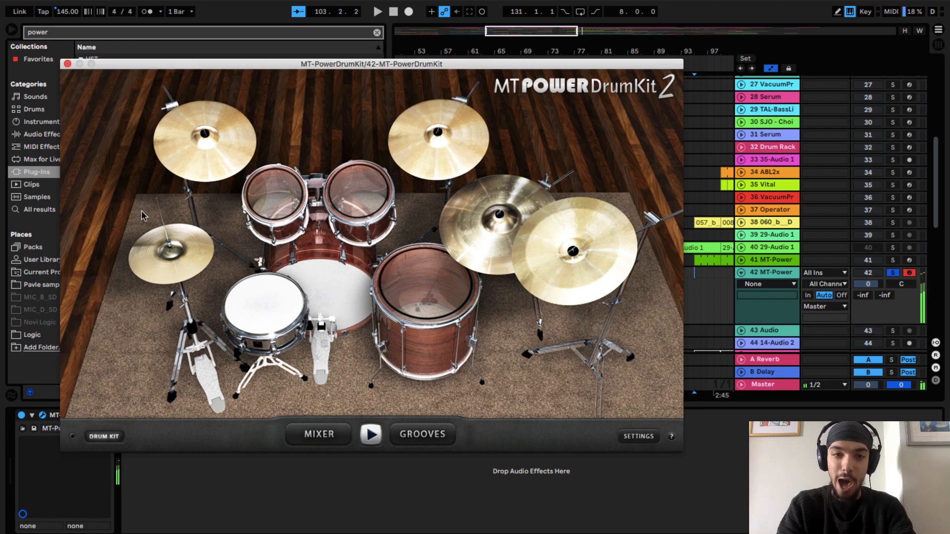
click(176, 242)
click(195, 162)
click(276, 190)
click(355, 190)
click(435, 264)
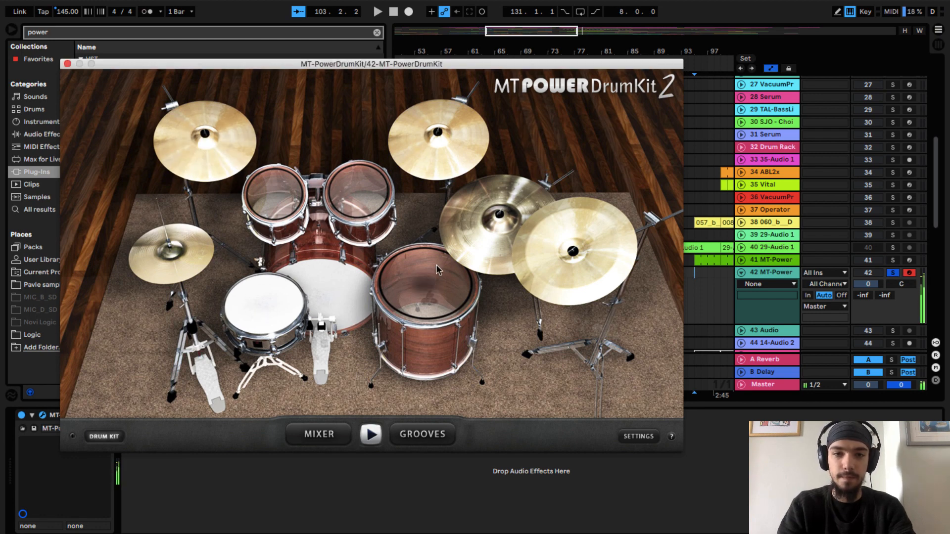
click(445, 255)
click(435, 173)
click(549, 257)
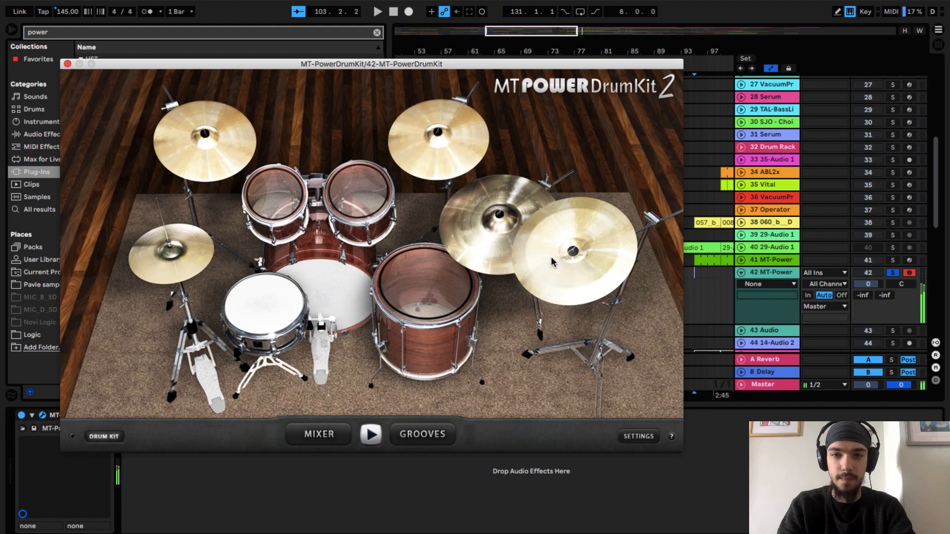
click(441, 147)
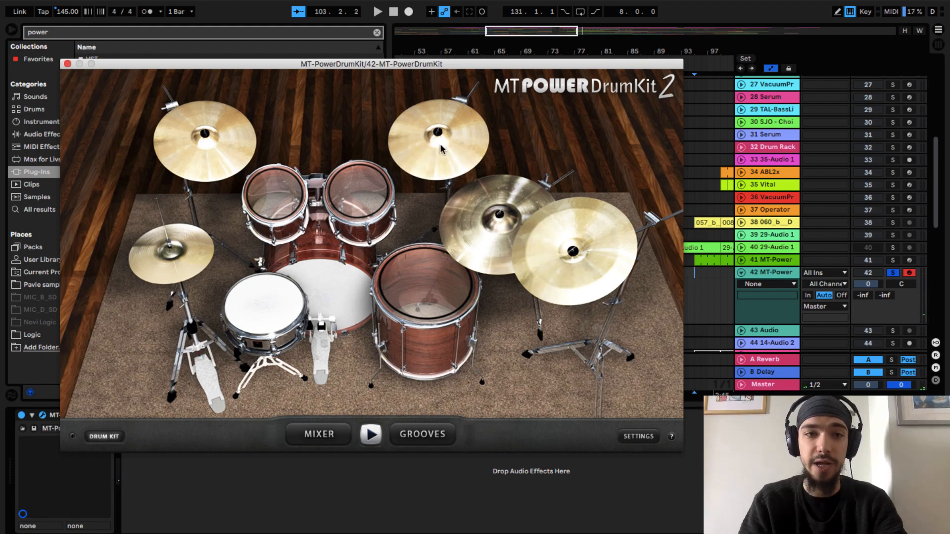
- Browse the drum kit's groove styles and display its mixer
click(423, 434)
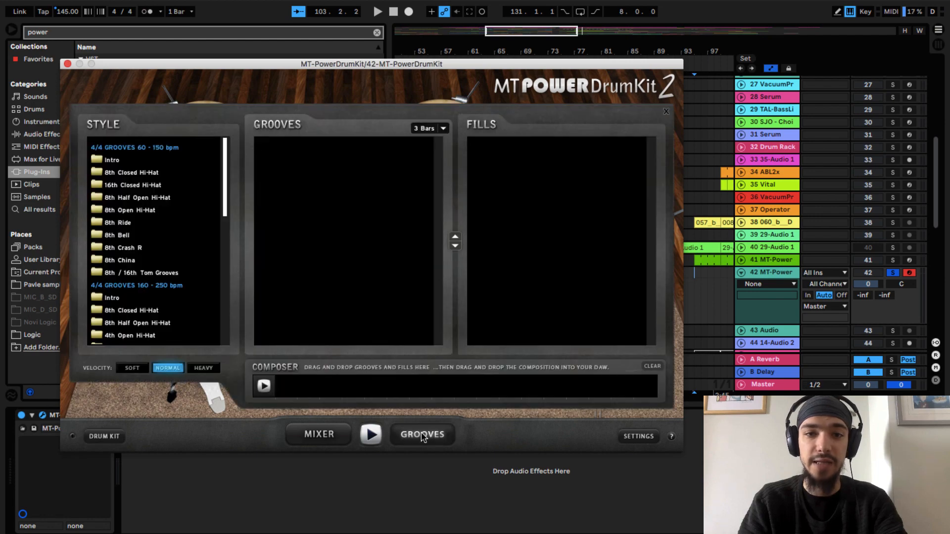
scroll(142, 262, down, 3)
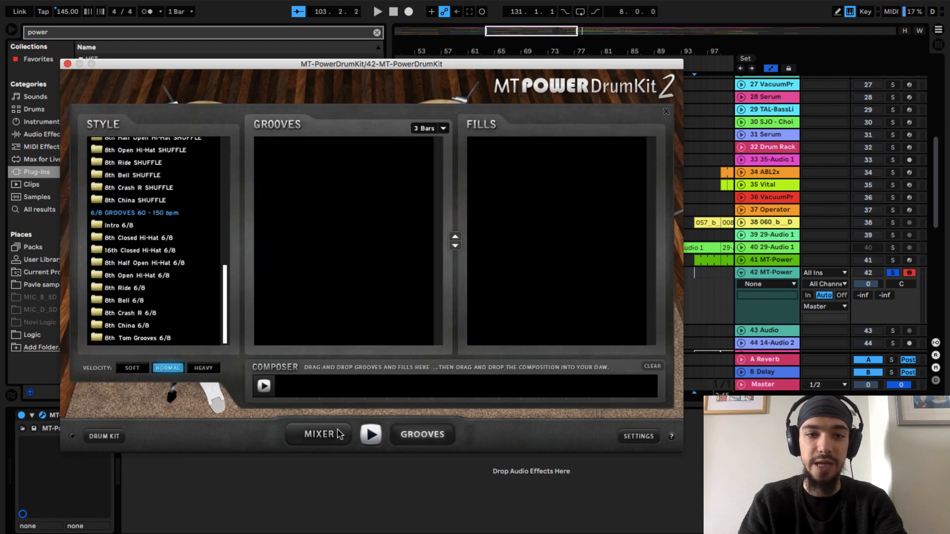
click(319, 435)
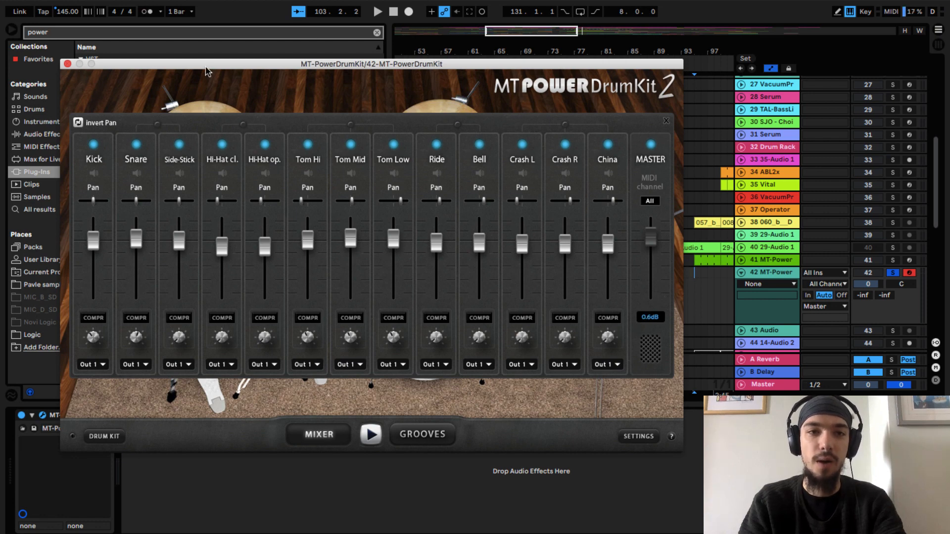
- Lower the Side-Stick level to about -0.3 dB in the kit's mixer and close the plug-in window
drag(206, 67, 258, 60)
drag(230, 228, 230, 236)
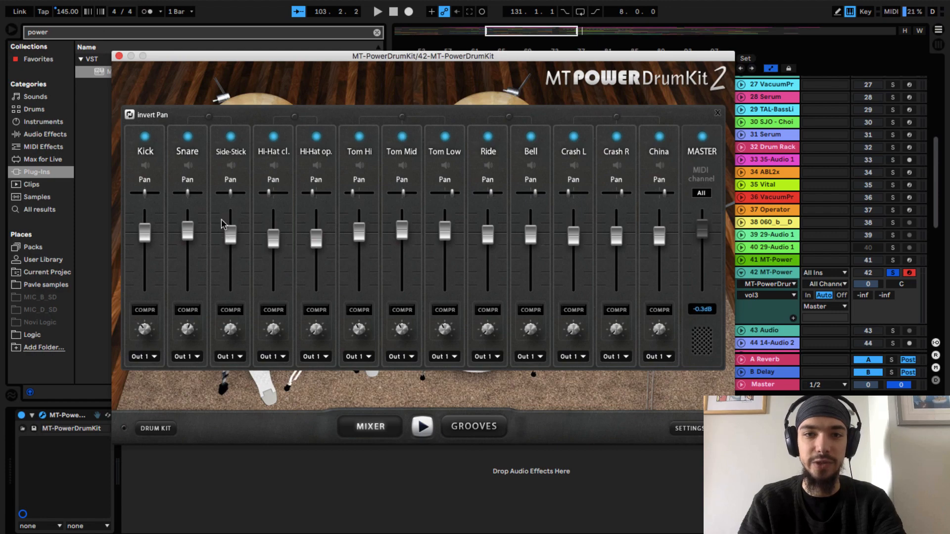
click(119, 54)
- Clear the plug-in search and hide the browser to widen the arrangement
scroll(628, 264, down, 4)
scroll(628, 263, right, 5)
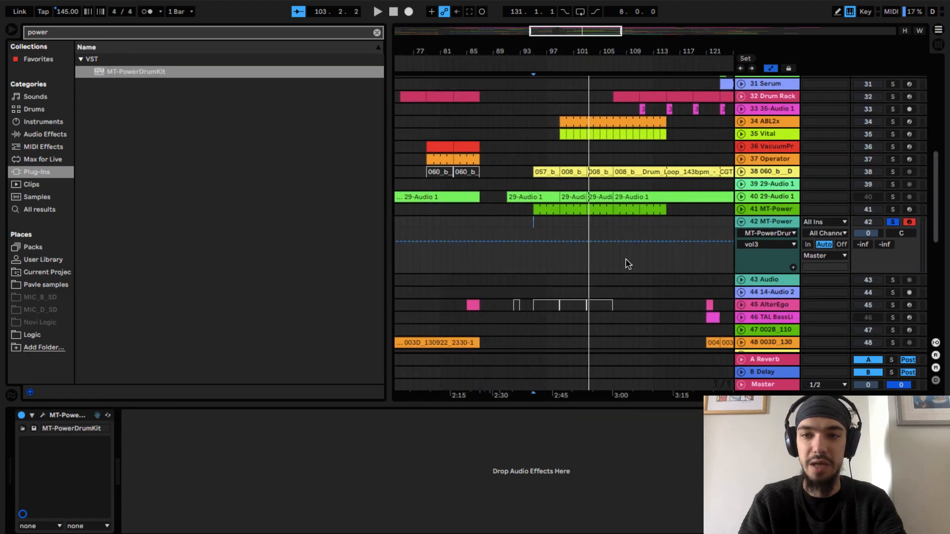
click(377, 32)
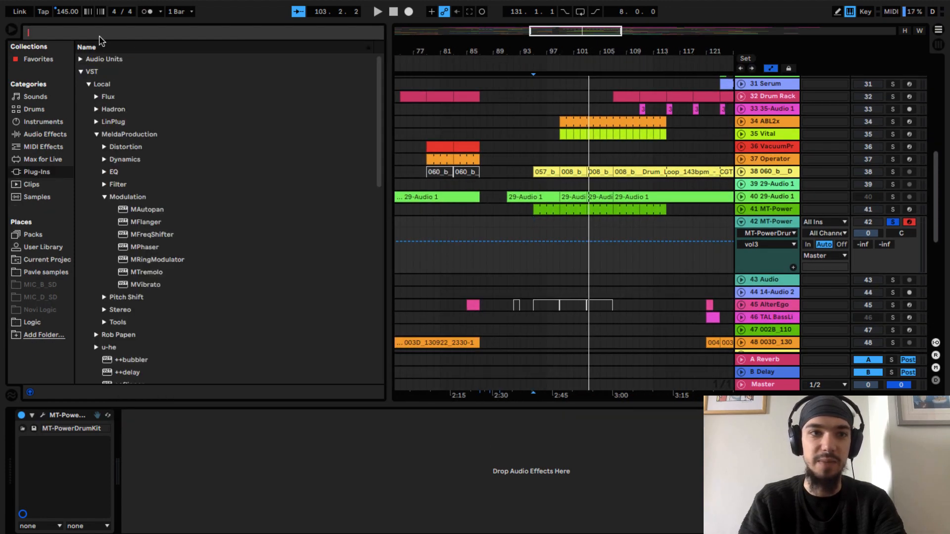
click(10, 29)
- Move the drum clips between bars 95 and 99 from MT-Power track 41 down to the new track 42
click(160, 253)
scroll(160, 253, up, 5)
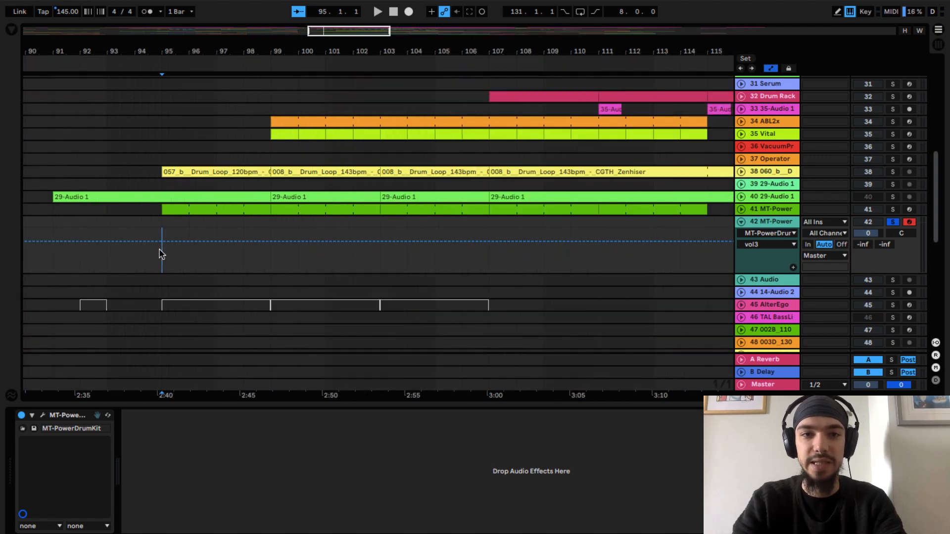
drag(245, 212, 204, 238)
- Play the moved drum clips from bar 95 and open one of them in the note editor
key(space)
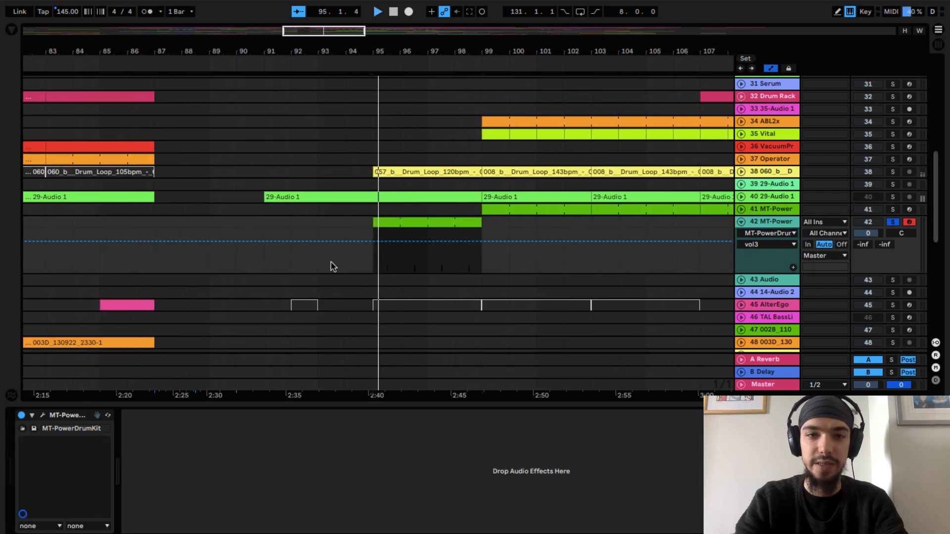
double_click(410, 227)
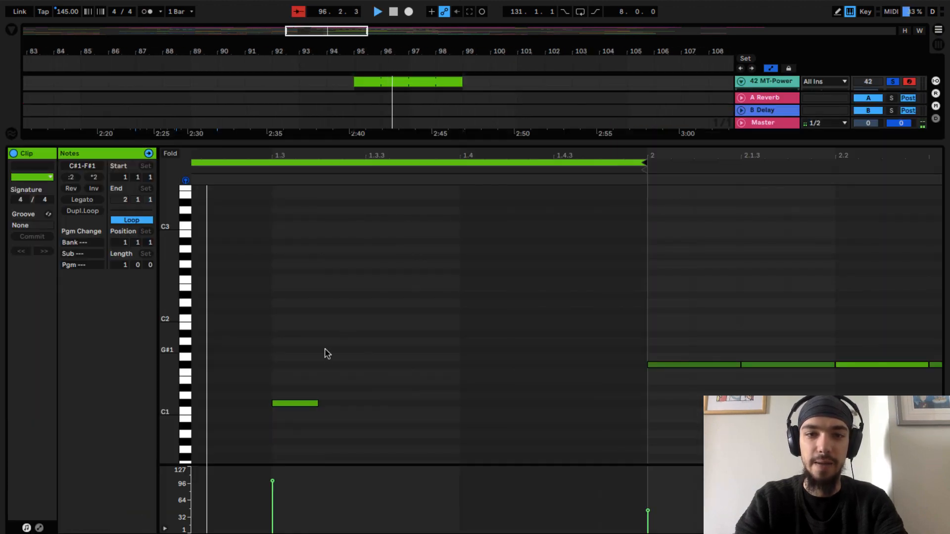
- Stop playback, select the C#1 note in the drum clip and return to track 42's device view
key(space)
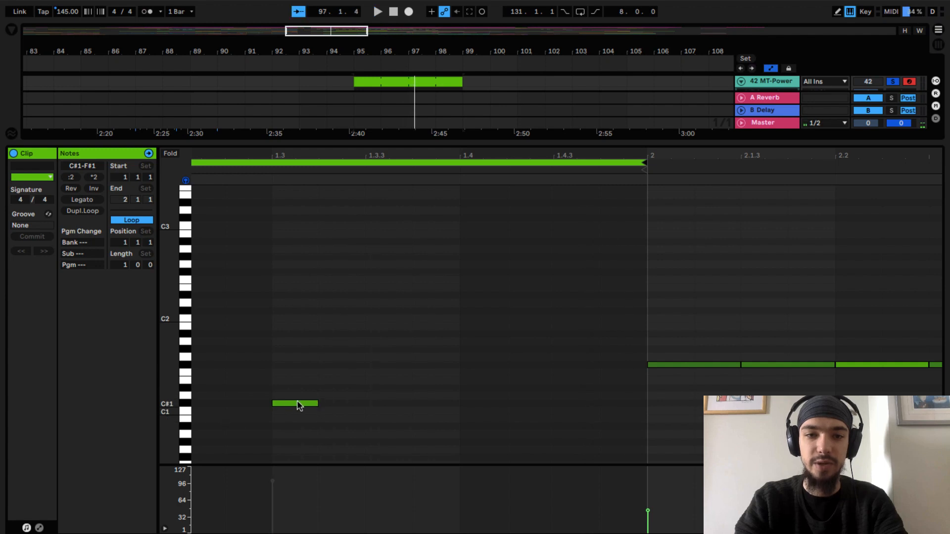
click(297, 403)
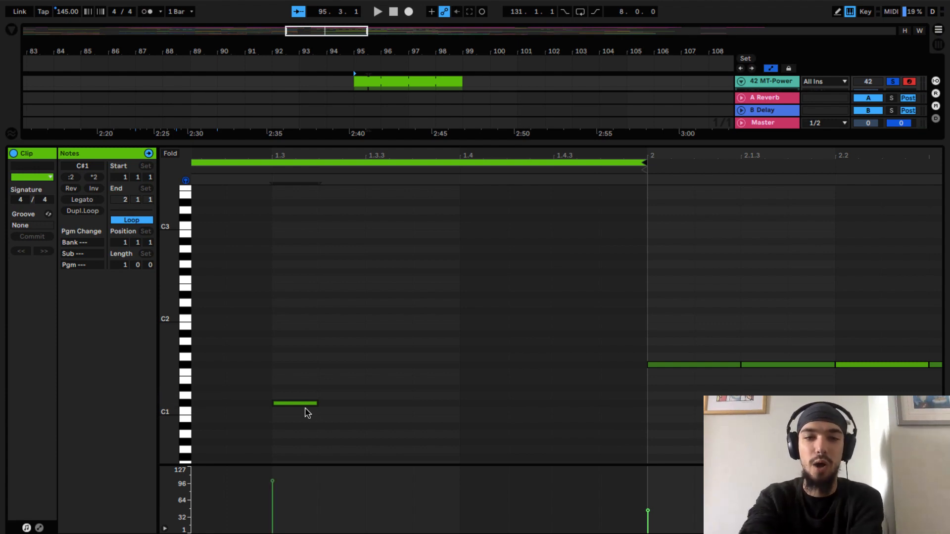
key(shift+Tab)
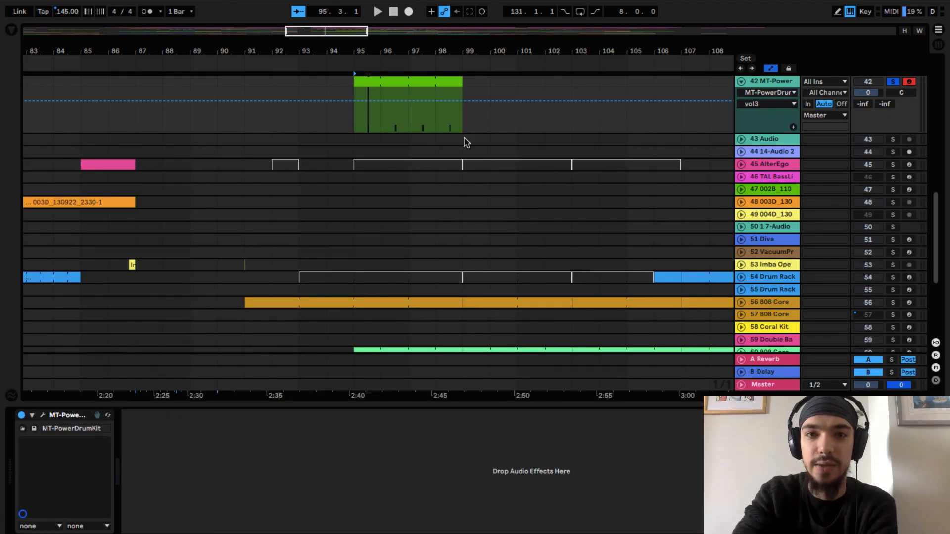
- Play the drum clips from bar 95, un-solo track 42 to hear them in the full mix, and solo the track again
scroll(465, 140, up, 3)
key(space)
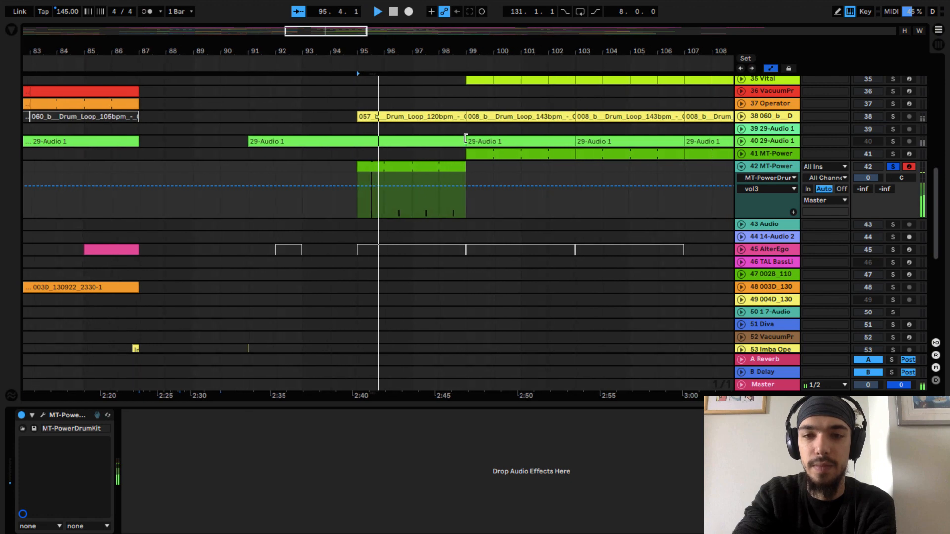
click(893, 167)
key(space)
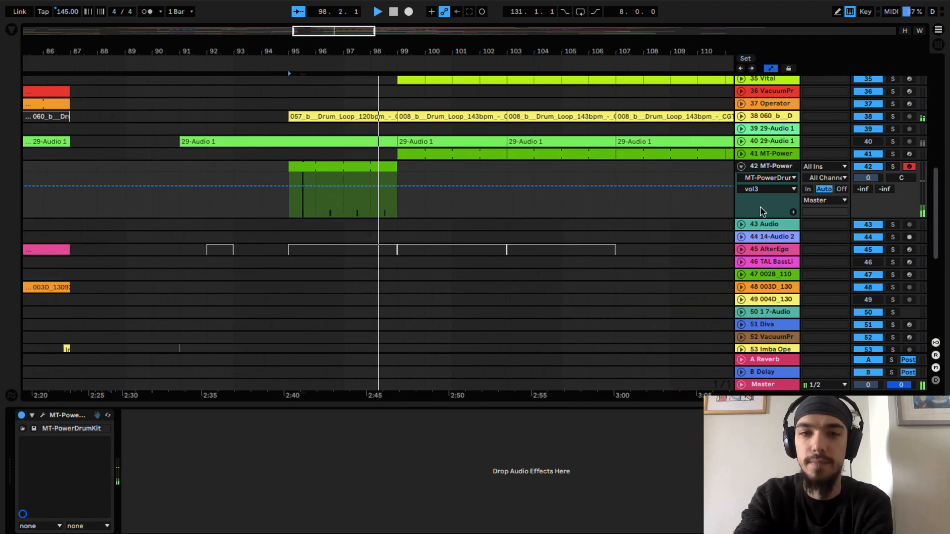
click(893, 167)
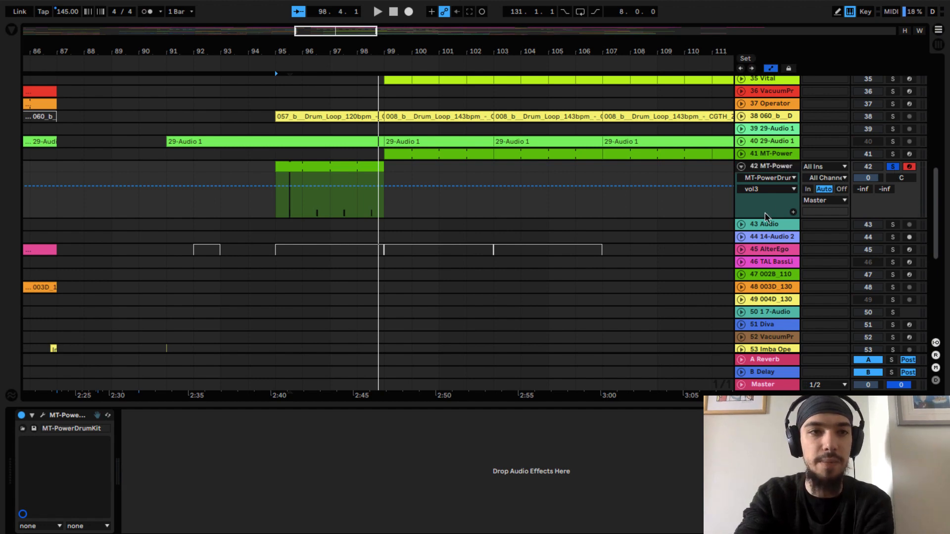
- Add the Reverb audio effect after MT-PowerDrumKit on track 42 and hide the browser
click(11, 31)
click(50, 134)
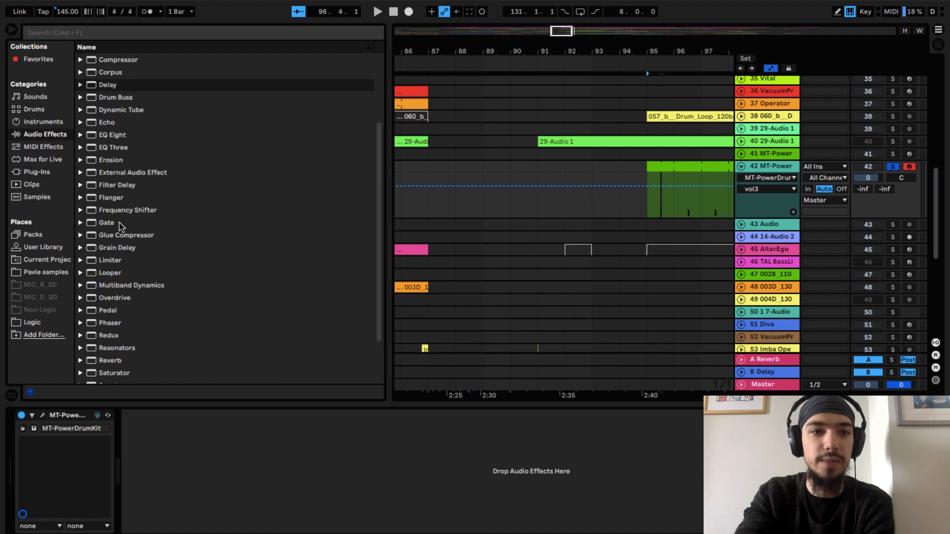
scroll(136, 294, down, 4)
click(108, 302)
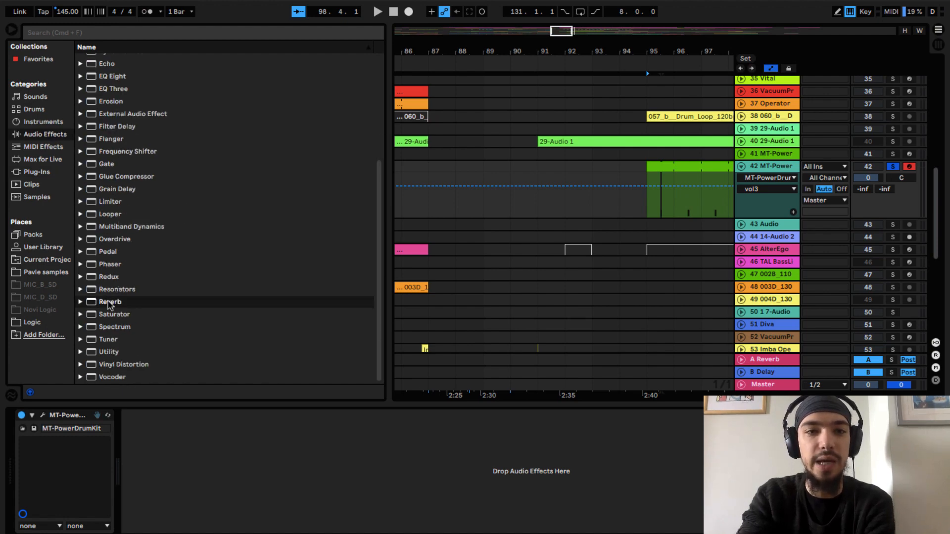
double_click(109, 302)
click(12, 25)
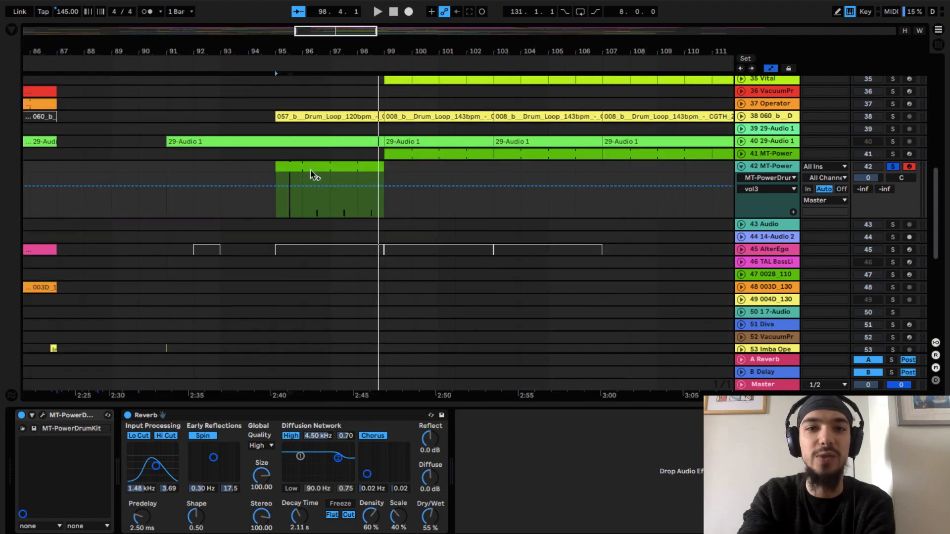
- Set the Reverb's input filter to about 1.62 kHz with width 6.70, its size to 11.91 and its dry/wet to 44%
click(275, 210)
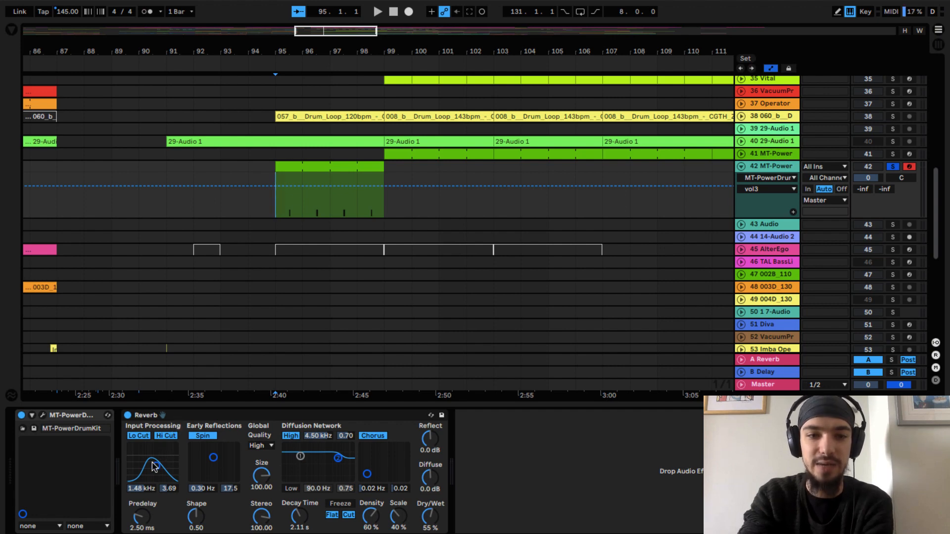
drag(153, 466, 157, 454)
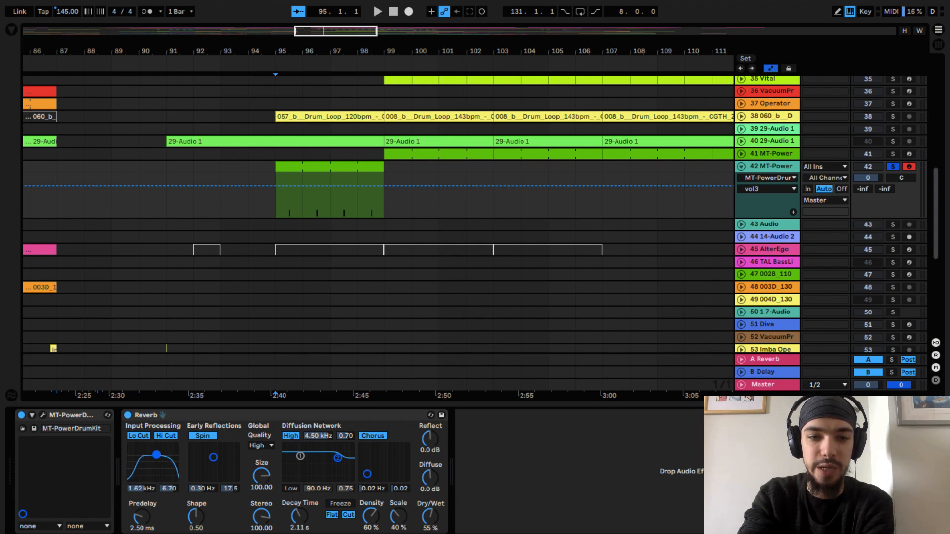
drag(272, 487, 272, 491)
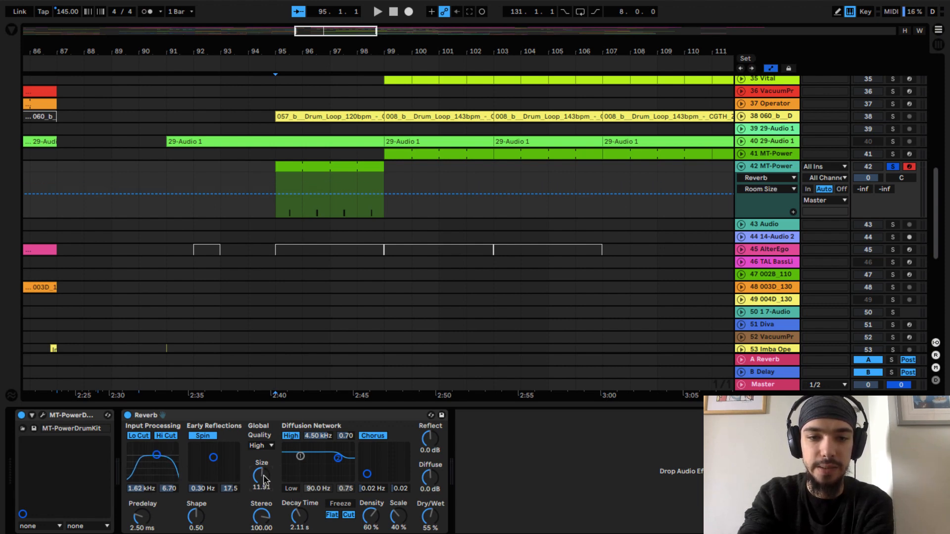
drag(427, 515, 431, 522)
- Raise the Reverb's diffuse level to 0.9 dB and its decay time to 2.89 s while playing the drums from bar 95
key(space)
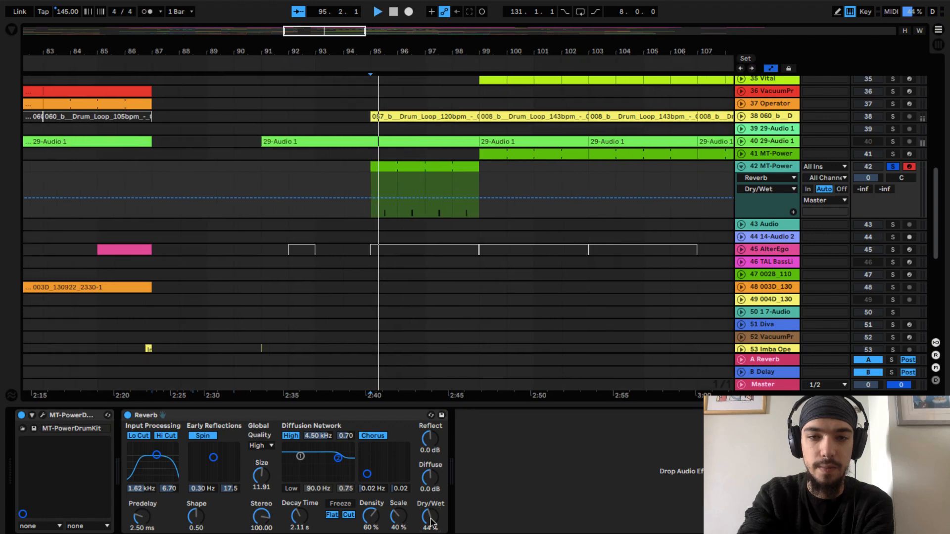
drag(430, 483, 432, 480)
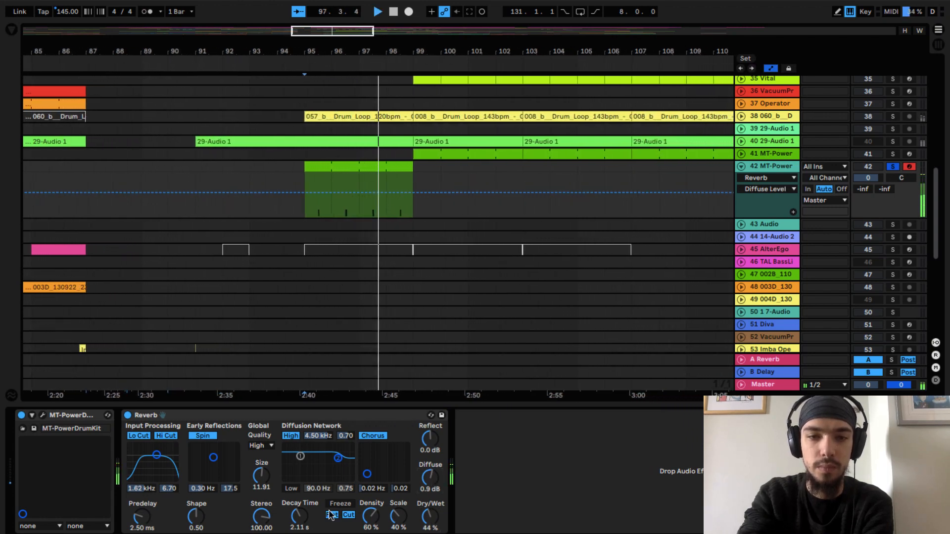
mouse_move(298, 516)
mouse_down()
mouse_move(298, 500)
mouse_move(298, 510)
mouse_up()
key(space)
key(space)
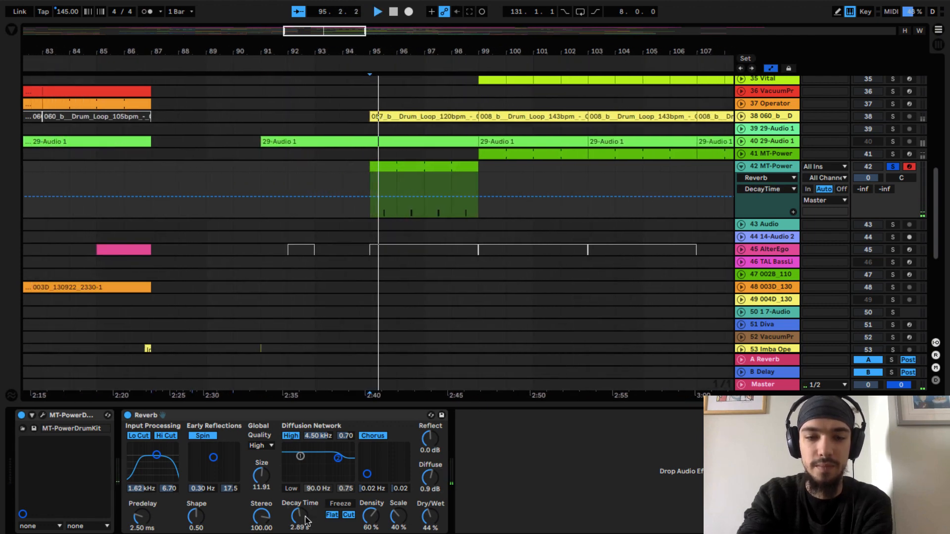
- Play from bar 95 and un-solo track 42 to hear the reverberated drums in the full mix
click(893, 167)
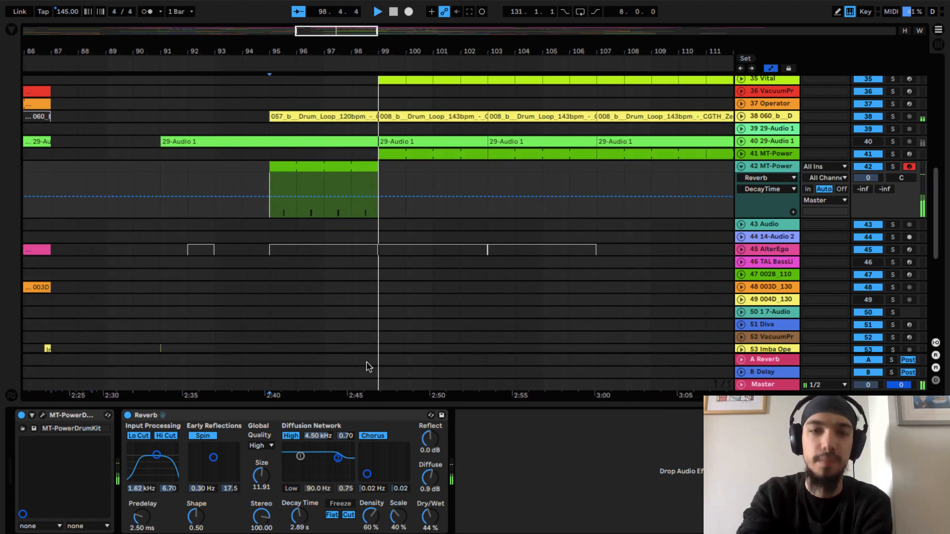
key(space)
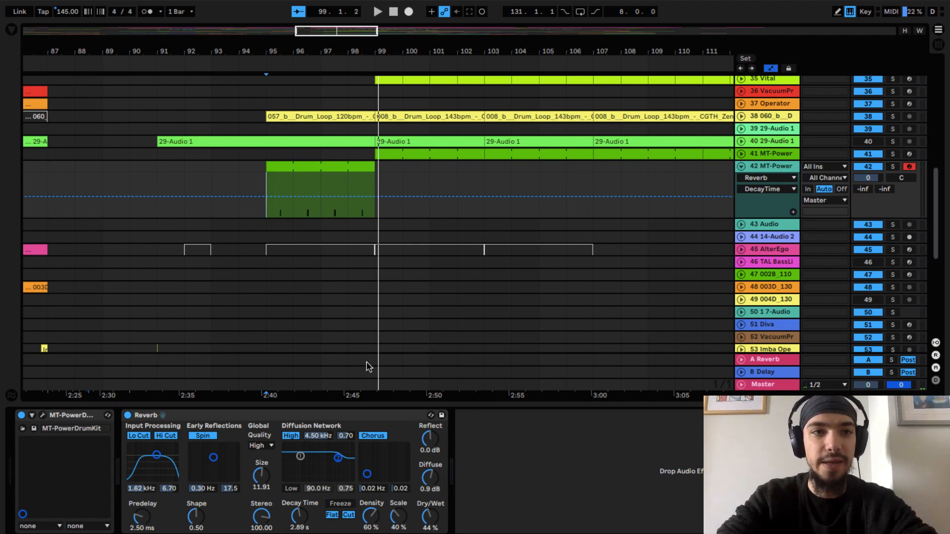
- Add the MPhaser plug-in from MeldaProduction's Modulation effects after the Reverb on track 42
click(11, 31)
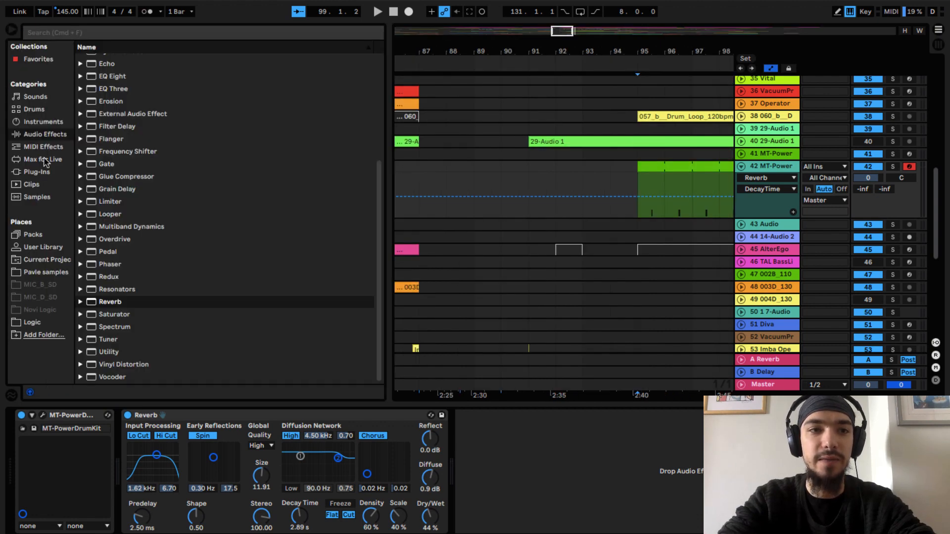
click(37, 173)
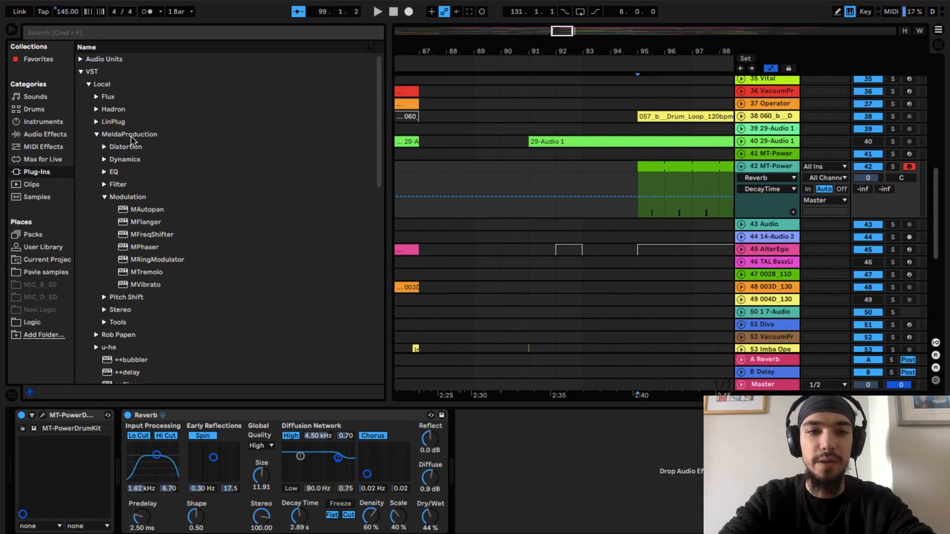
double_click(144, 249)
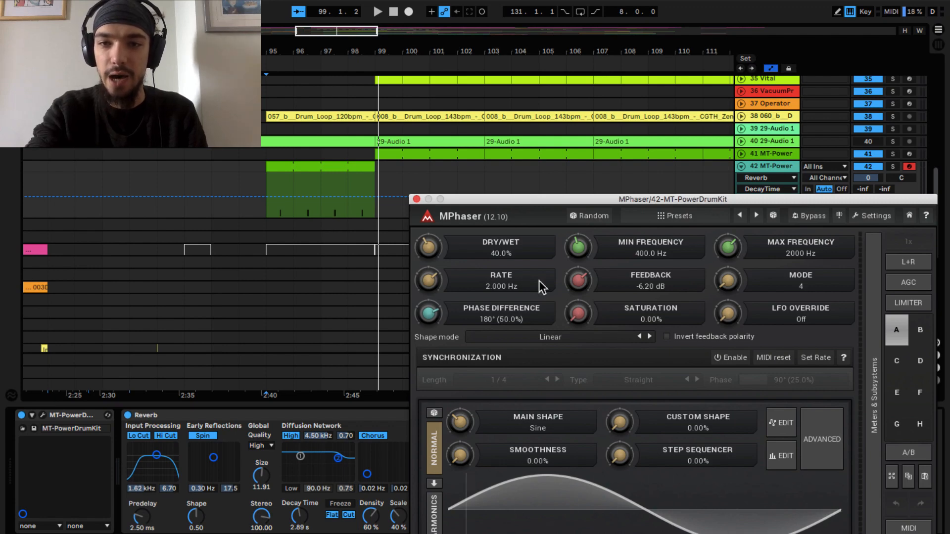
- Set MPhaser's feedback to about -2.86 dB and its rate to about 12.02 Hz, auditioning track 42 soloed from bar 95
drag(583, 286, 576, 261)
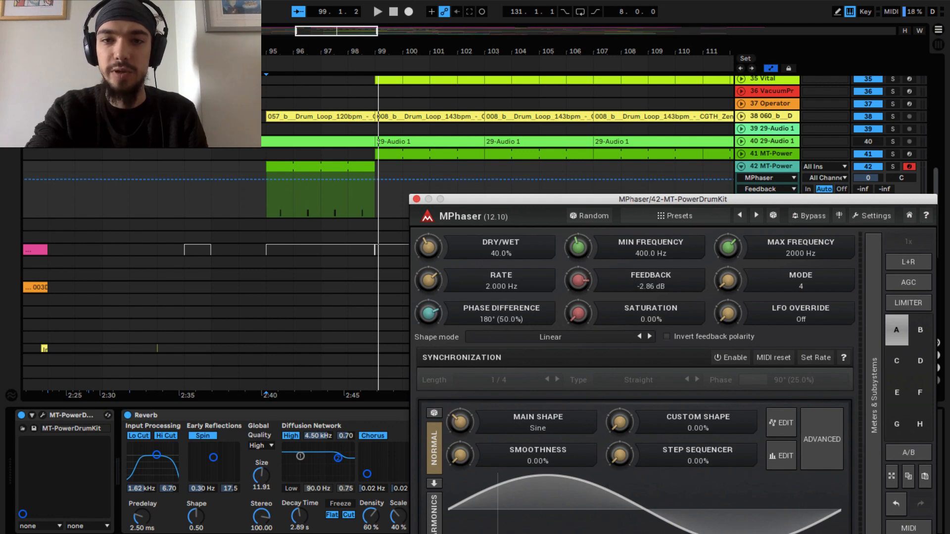
drag(439, 286, 439, 270)
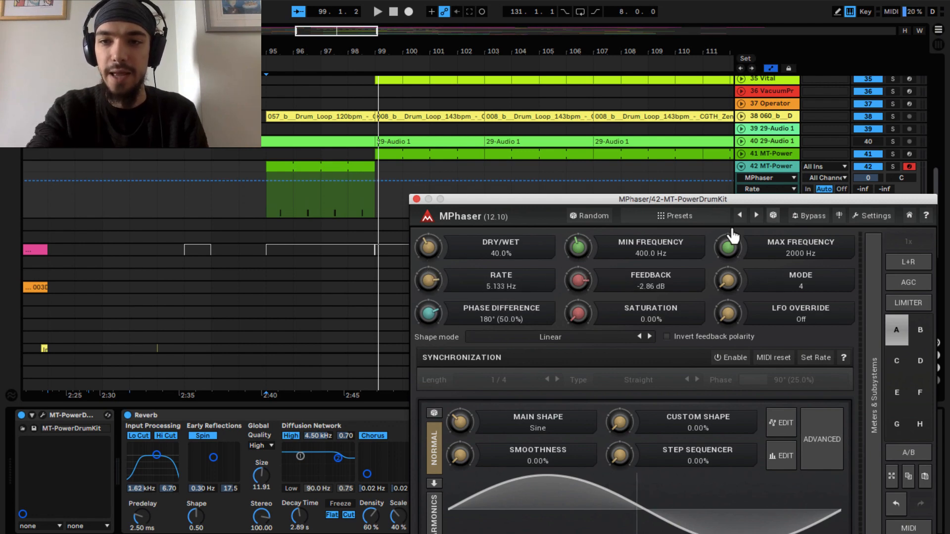
click(892, 167)
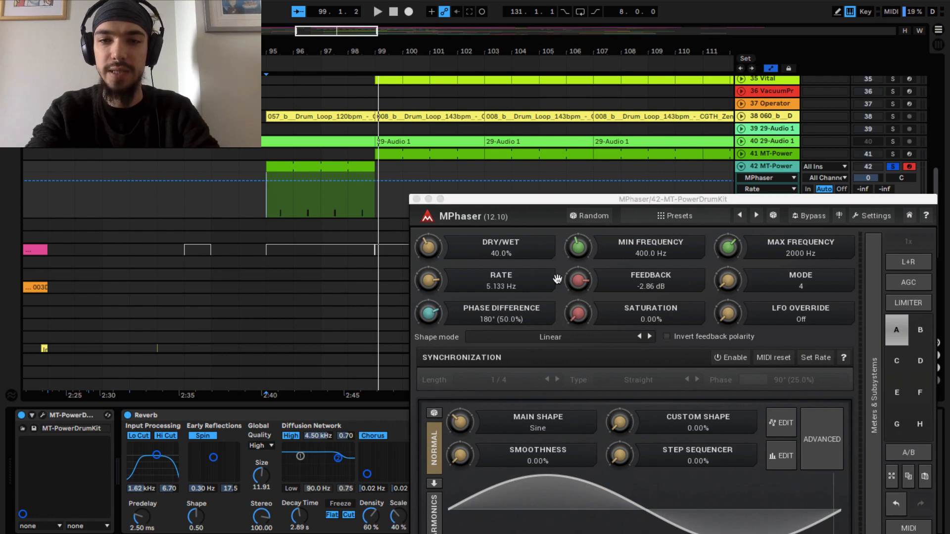
key(space)
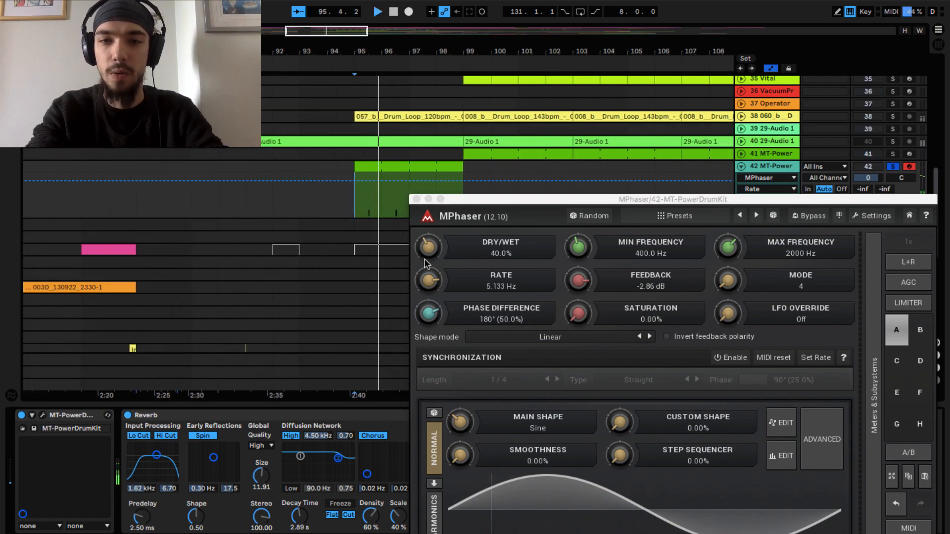
drag(428, 280, 429, 265)
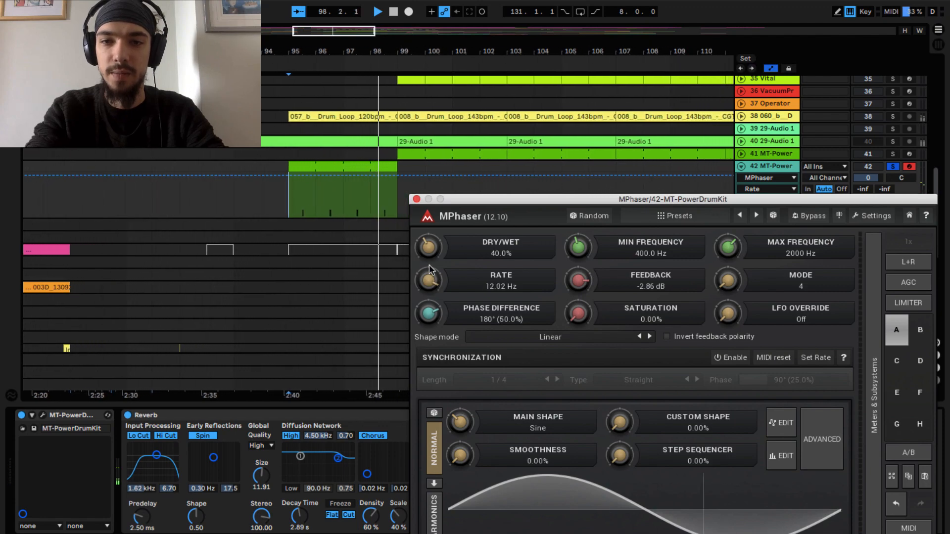
key(space)
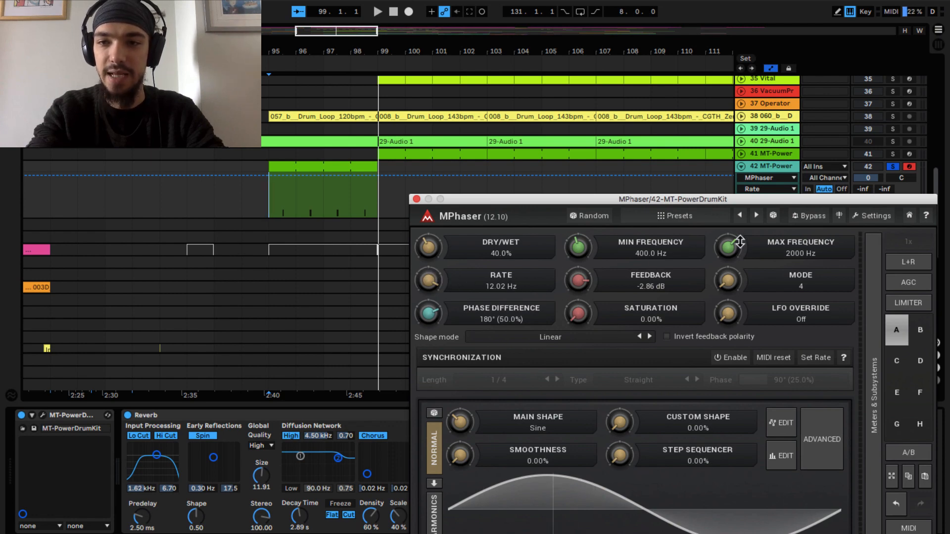
- Try an MPhaser maximum frequency of about 5261 Hz and minimum frequency of about 695 Hz while playing the soloed drums
drag(739, 241, 740, 262)
key(space)
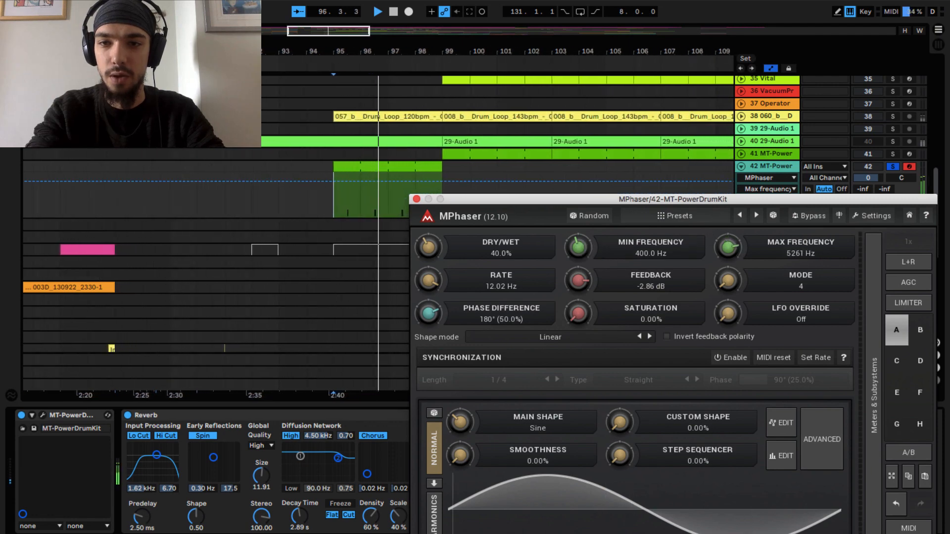
mouse_move(578, 246)
mouse_down()
mouse_move(578, 259)
mouse_move(576, 231)
mouse_up()
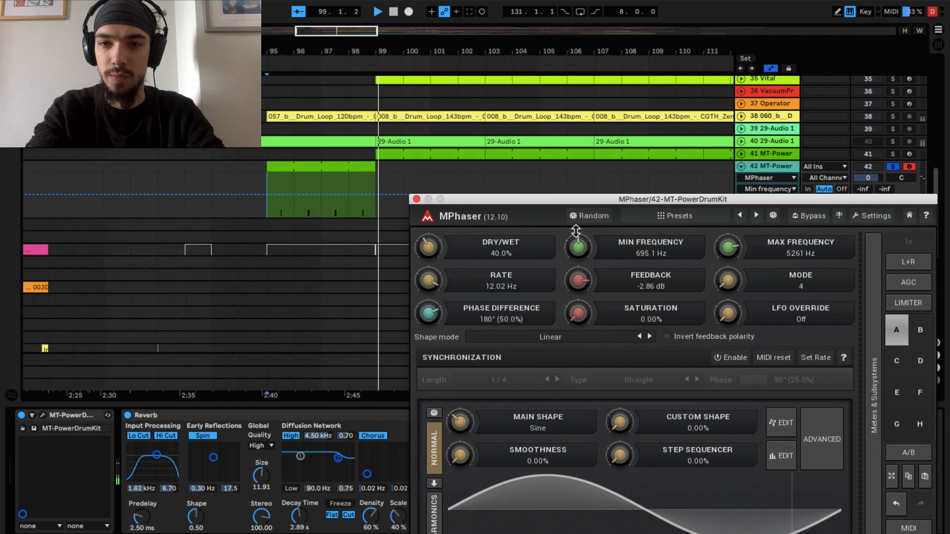
key(space)
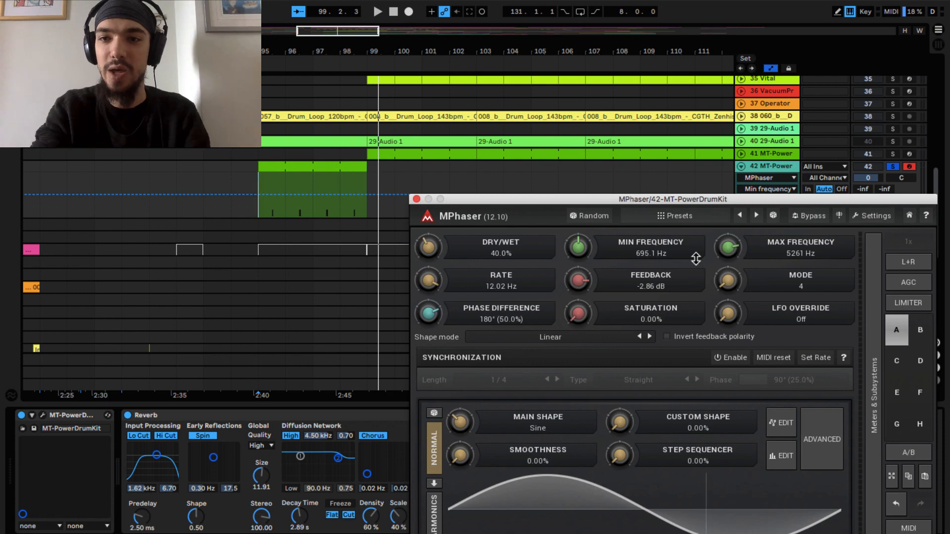
- Set MPhaser's frequency range to a minimum of about 311.9 Hz and a maximum of about 5117 Hz, auditioning the drums in between
drag(735, 238, 735, 230)
drag(590, 248, 590, 272)
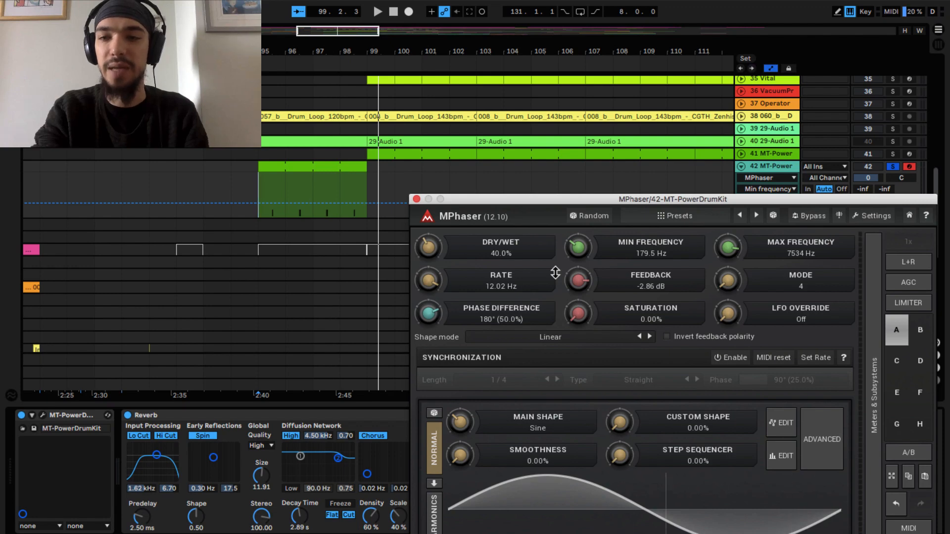
key(space)
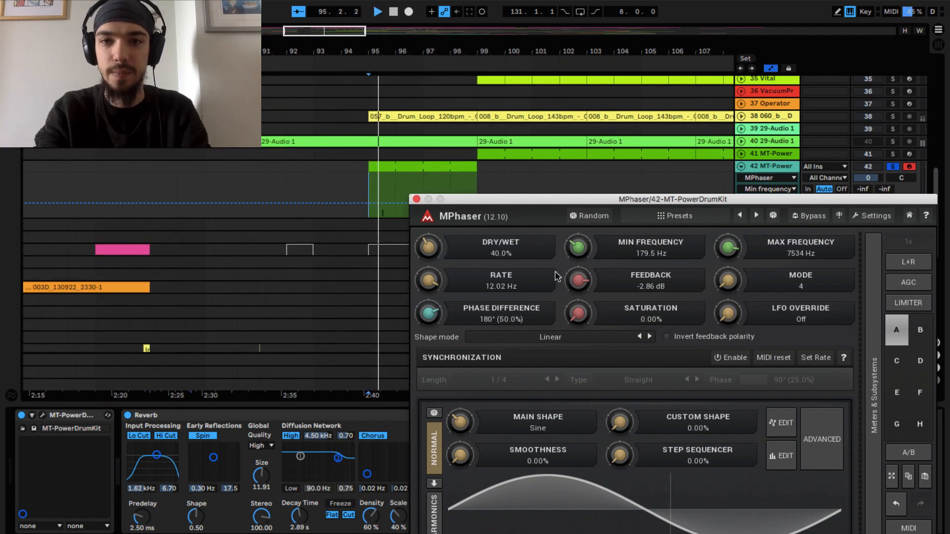
drag(580, 252, 580, 244)
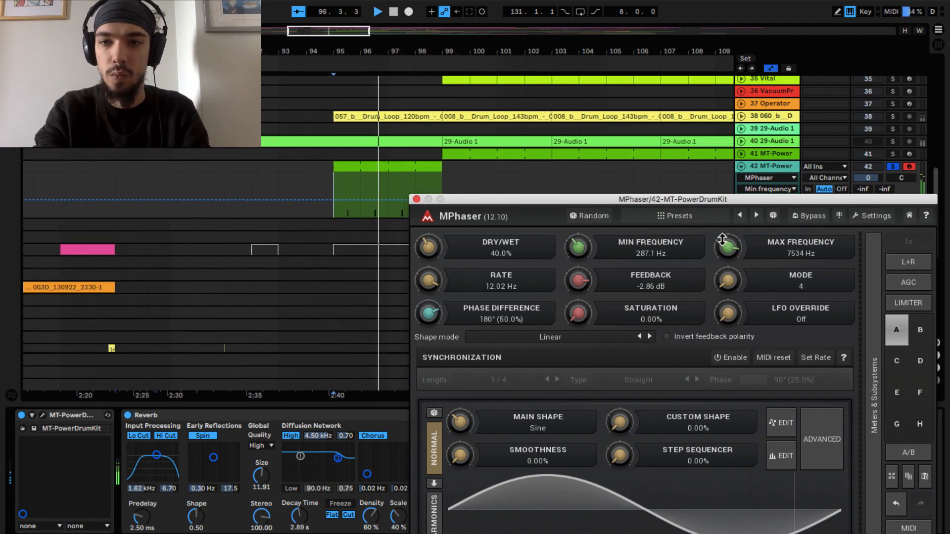
mouse_move(725, 244)
mouse_down()
mouse_move(722, 264)
mouse_move(718, 249)
mouse_up()
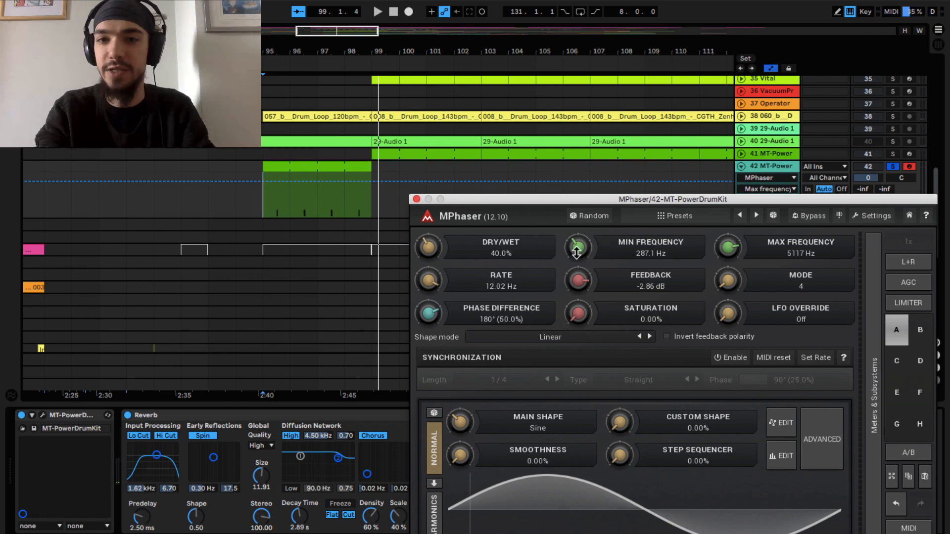
drag(576, 253, 577, 249)
- Set MPhaser's mode to 90 and play the soloed drums from bar 95
drag(727, 277, 727, 235)
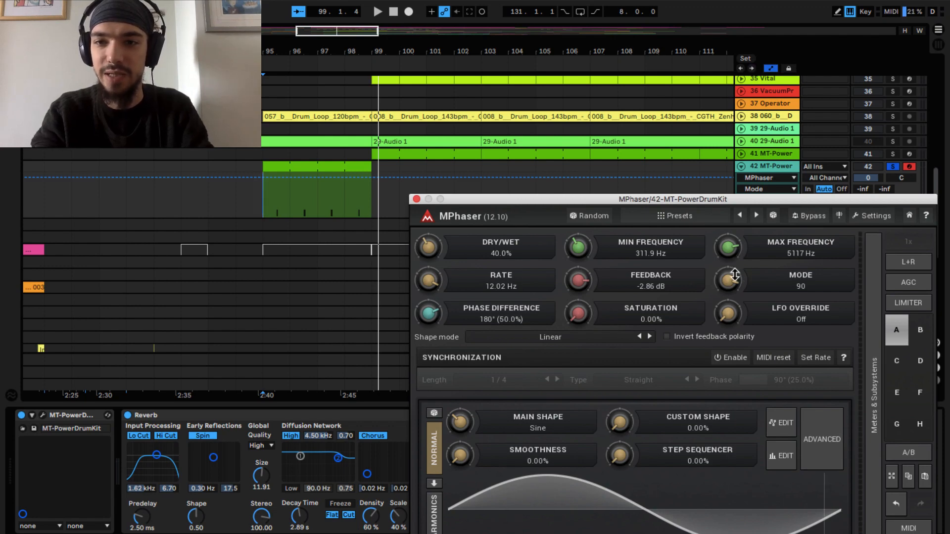
key(space)
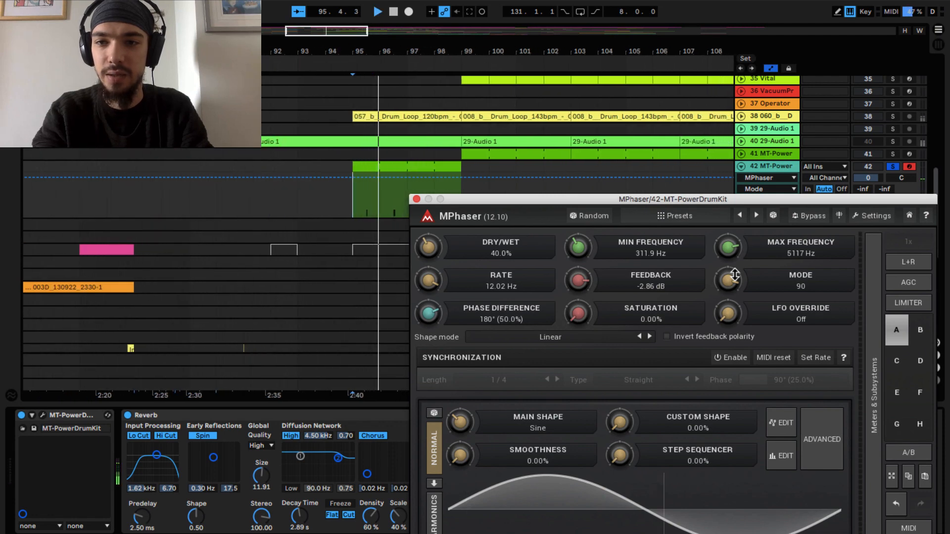
- Set MPhaser's mode to 3 and its phase difference to 1° (0.4%), then play the soloed drums from bar 95
drag(730, 280, 729, 358)
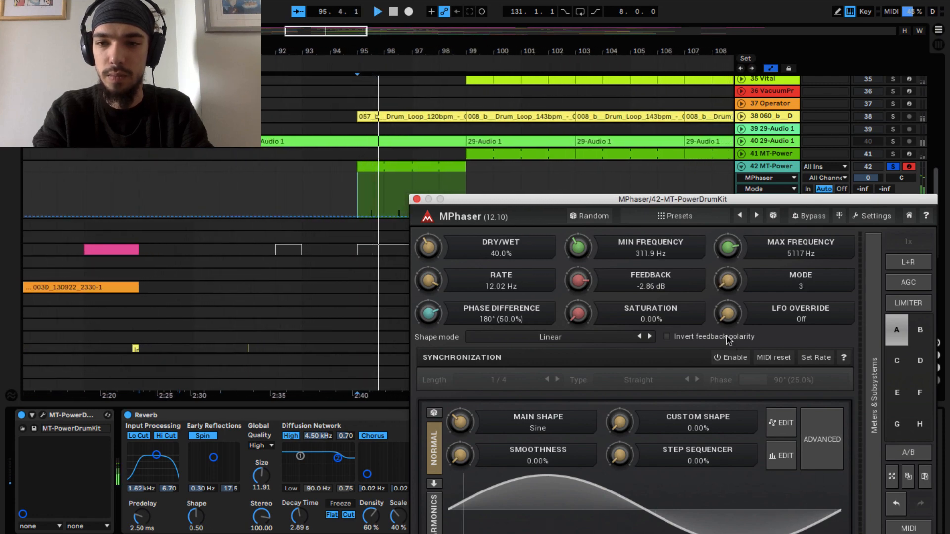
key(space)
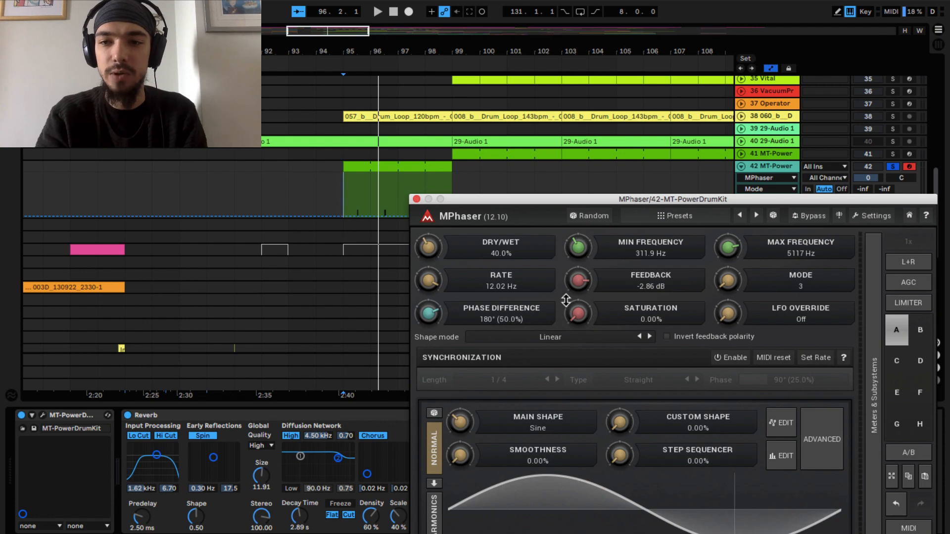
drag(459, 318, 459, 376)
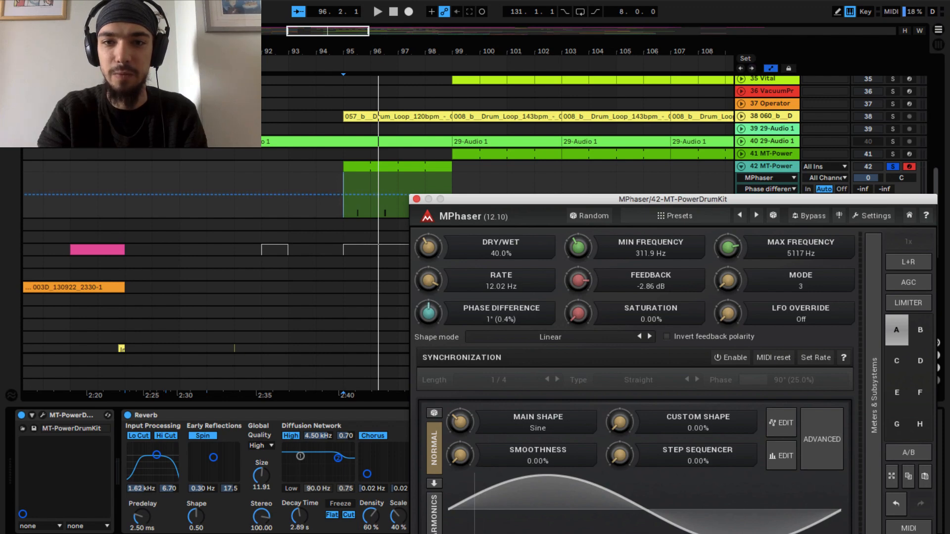
drag(429, 312, 428, 283)
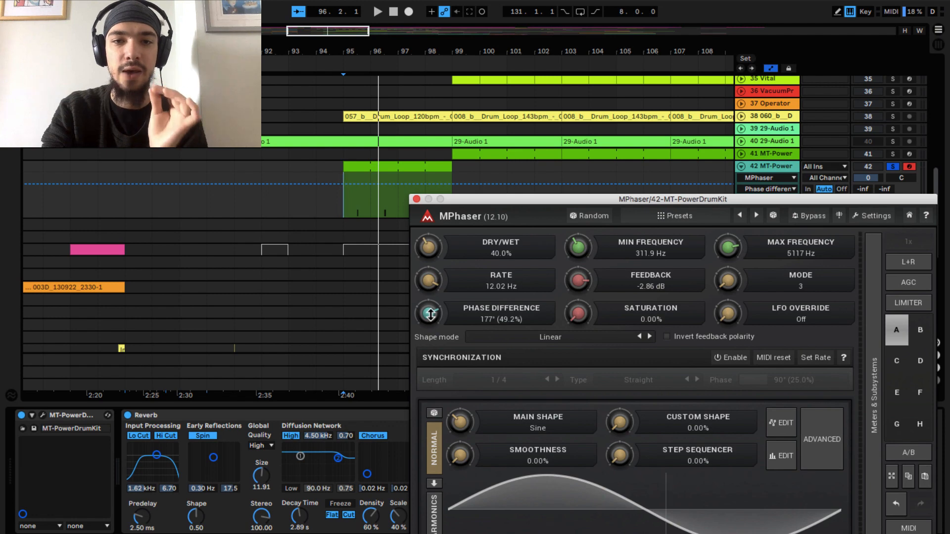
drag(428, 314, 429, 349)
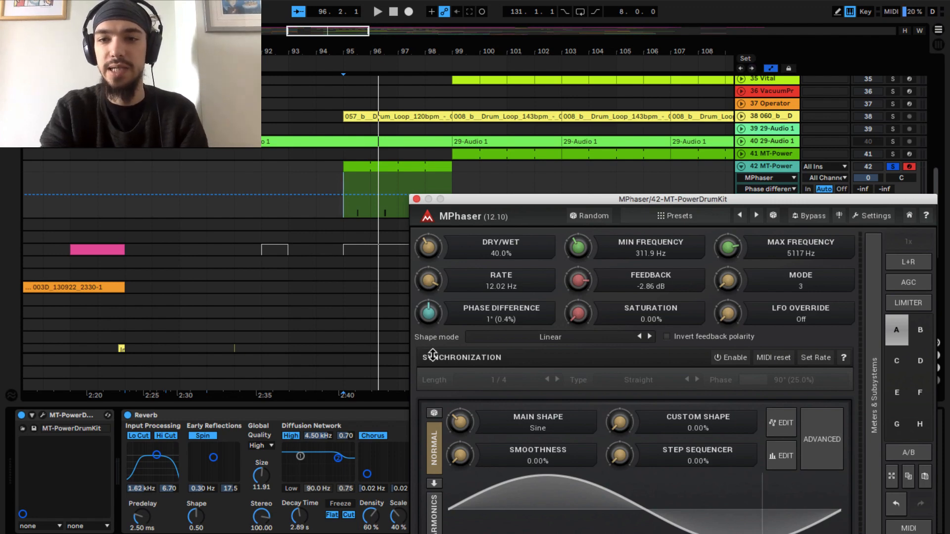
key(space)
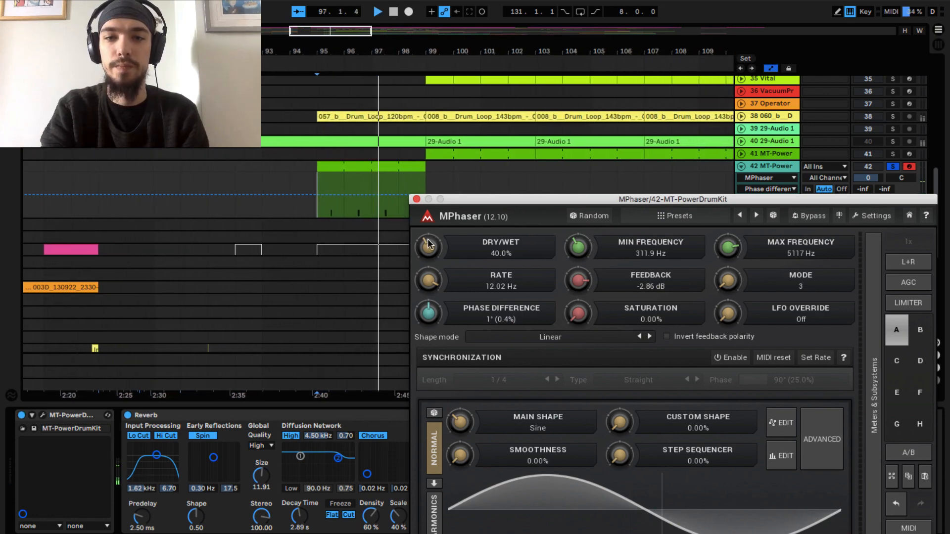
- Start a Rate automation curve for MPhaser on track 42, dropping it to about 0.72 at the clip's first hit
click(429, 281)
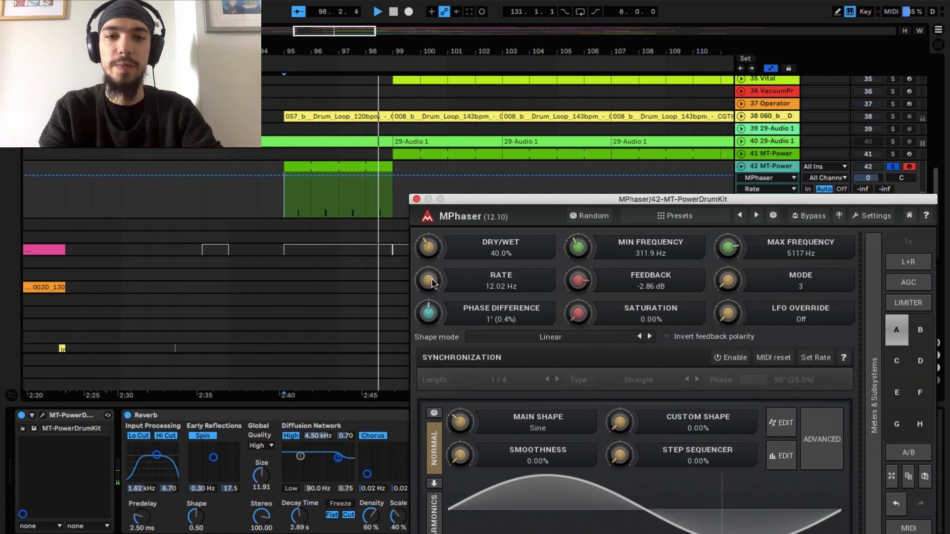
key(space)
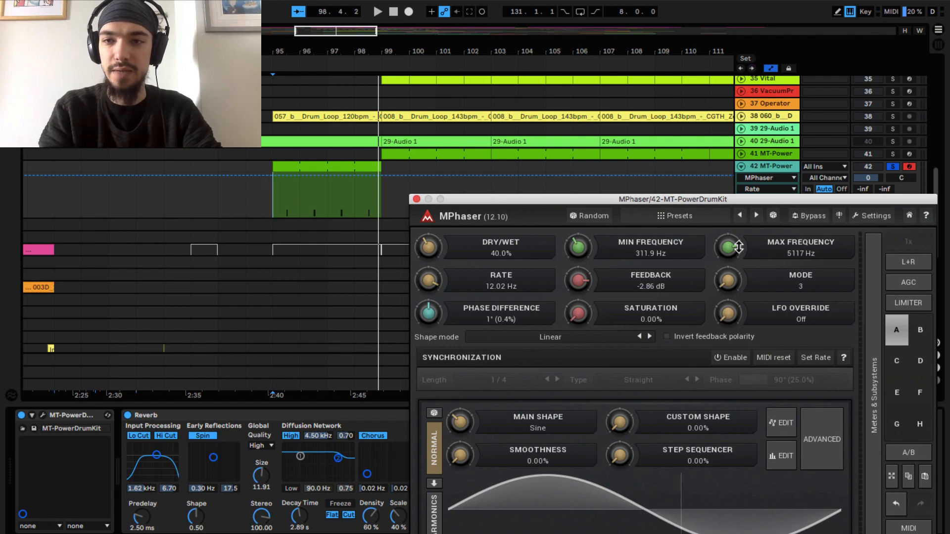
click(273, 199)
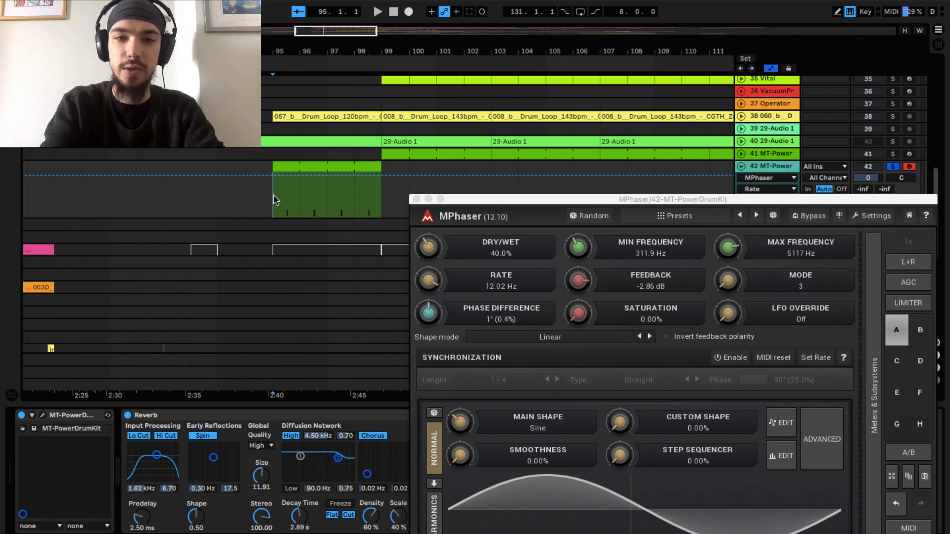
scroll(273, 199, up, 5)
click(364, 176)
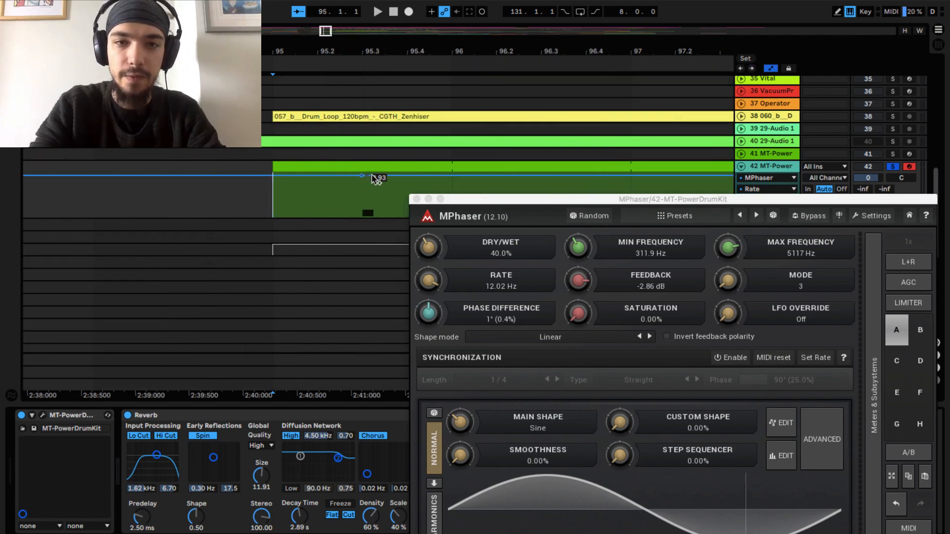
drag(379, 176, 378, 185)
scroll(378, 187, right, 2)
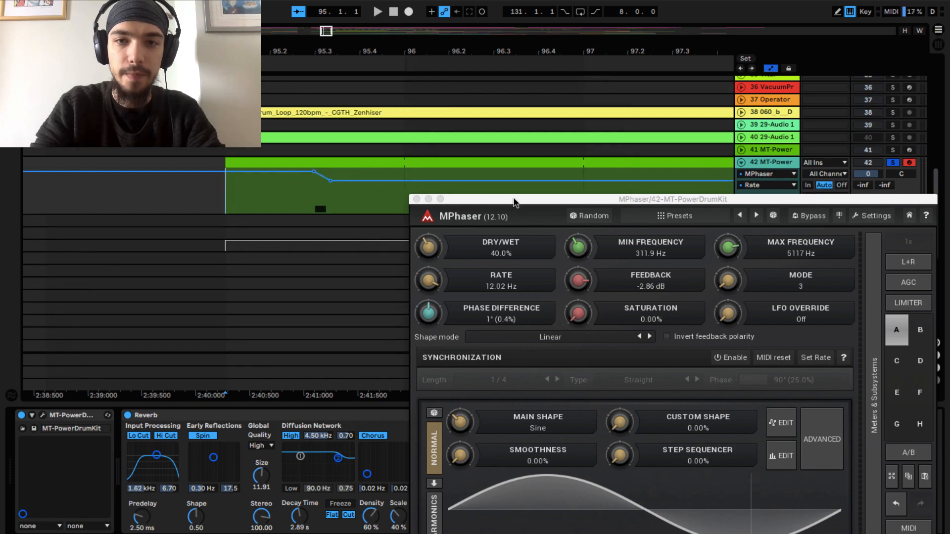
- Step the Rate automation to about 0.87, 0.44 and 0.96 at the second, third and fourth hits, and audition it from bar 95
drag(514, 198, 465, 279)
click(491, 181)
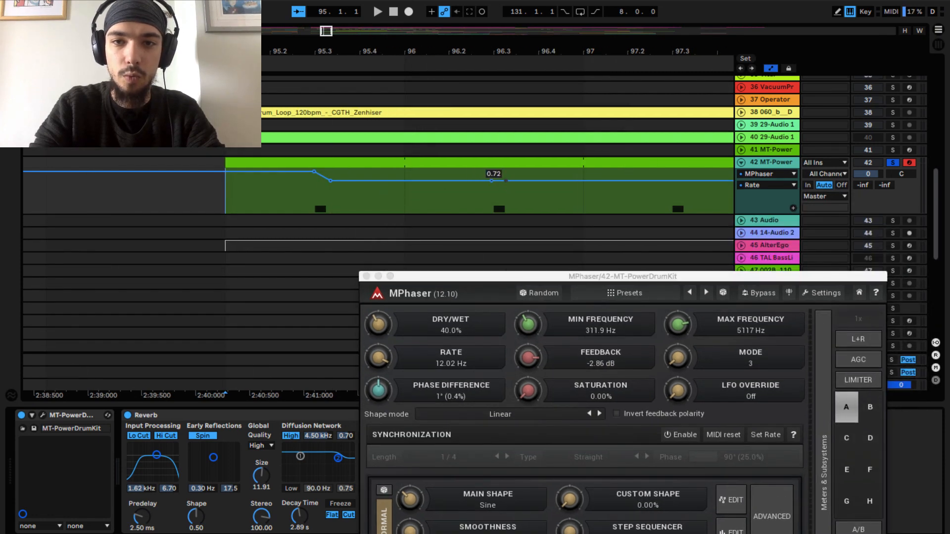
drag(506, 180, 505, 174)
scroll(508, 180, right, 4)
scroll(507, 180, right, 1)
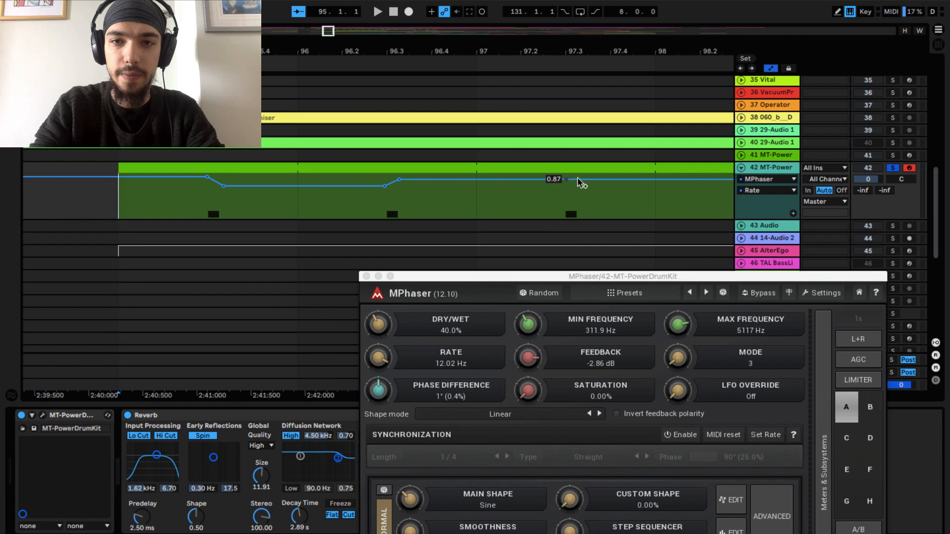
mouse_move(581, 181)
mouse_down()
mouse_move(582, 198)
mouse_move(567, 173)
mouse_up()
scroll(569, 198, right, 10)
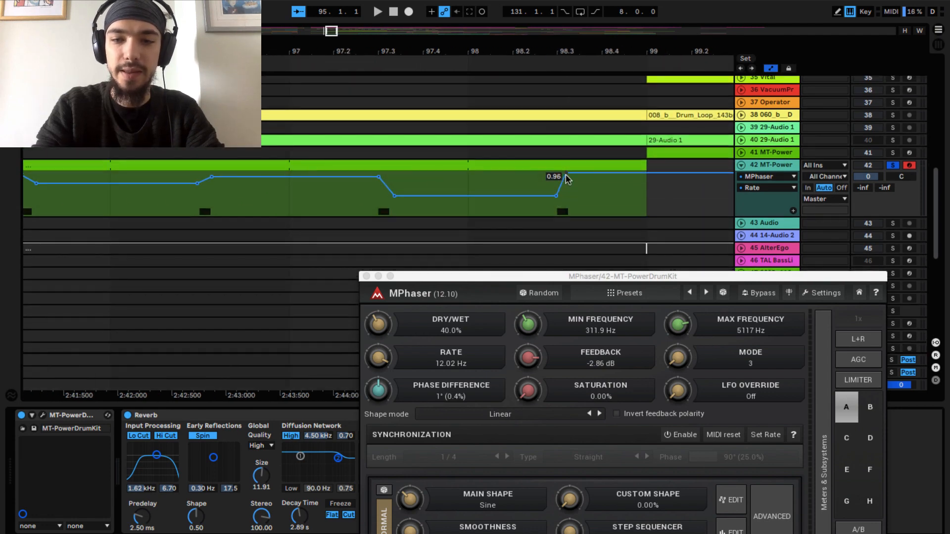
scroll(273, 213, down, 3)
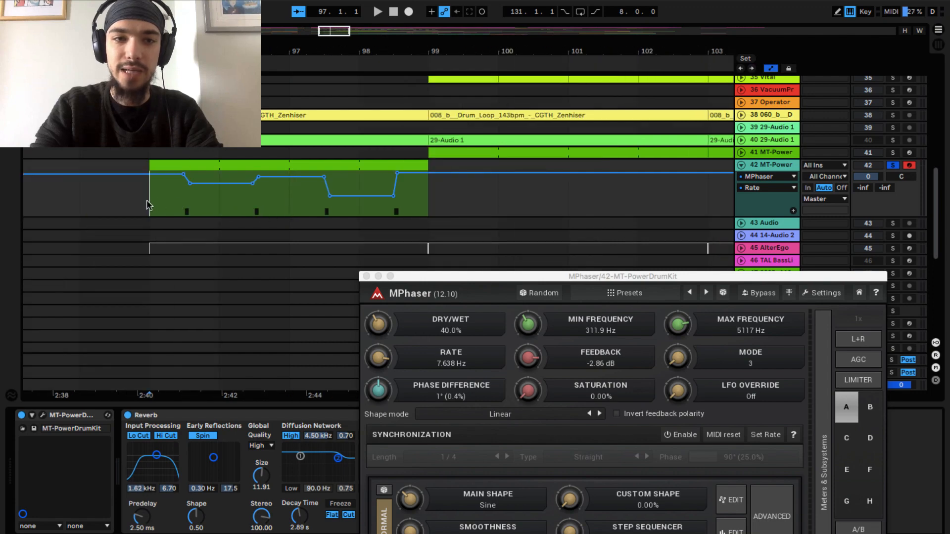
key(space)
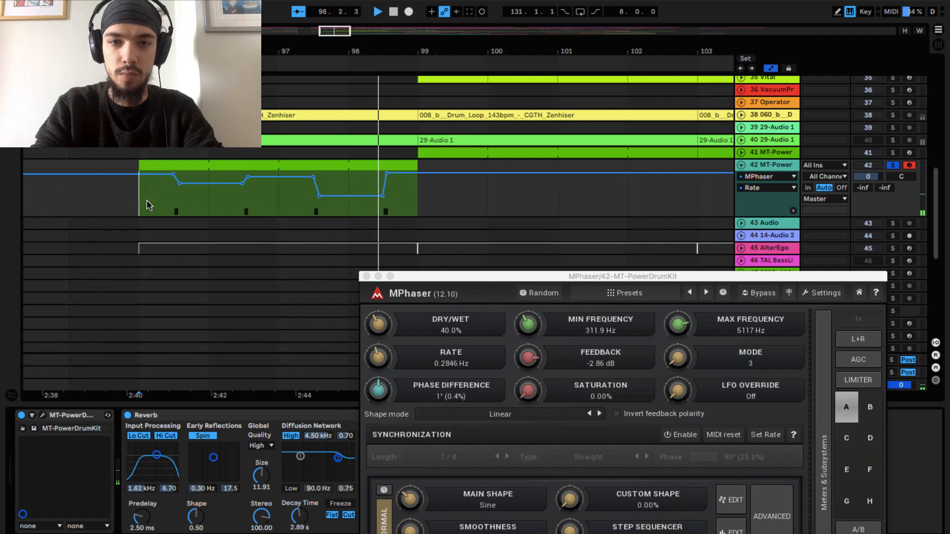
key(space)
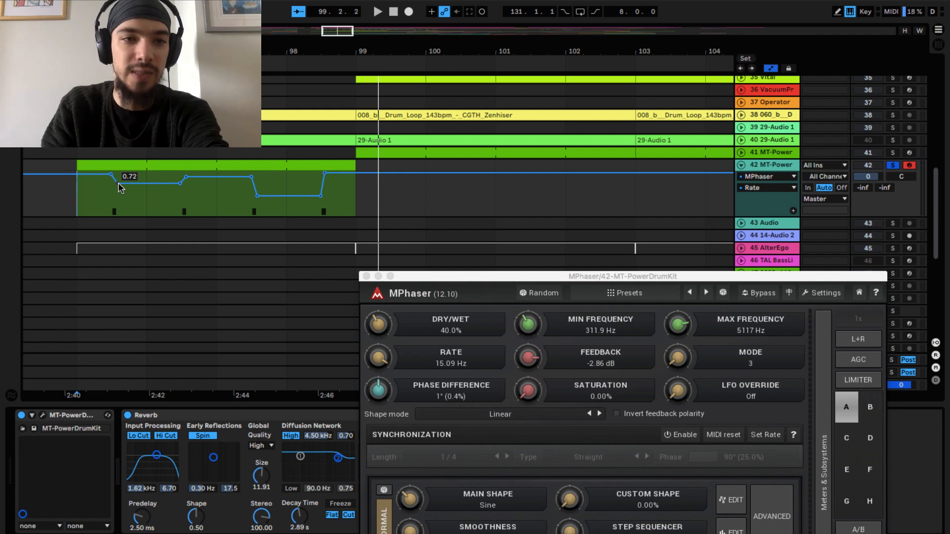
- Reshape the Rate automation with a rise peaking near bar 96 and a shallower dip between the third and fourth hits, auditioning in between
mouse_move(120, 188)
mouse_down()
mouse_move(113, 178)
mouse_move(149, 178)
mouse_up()
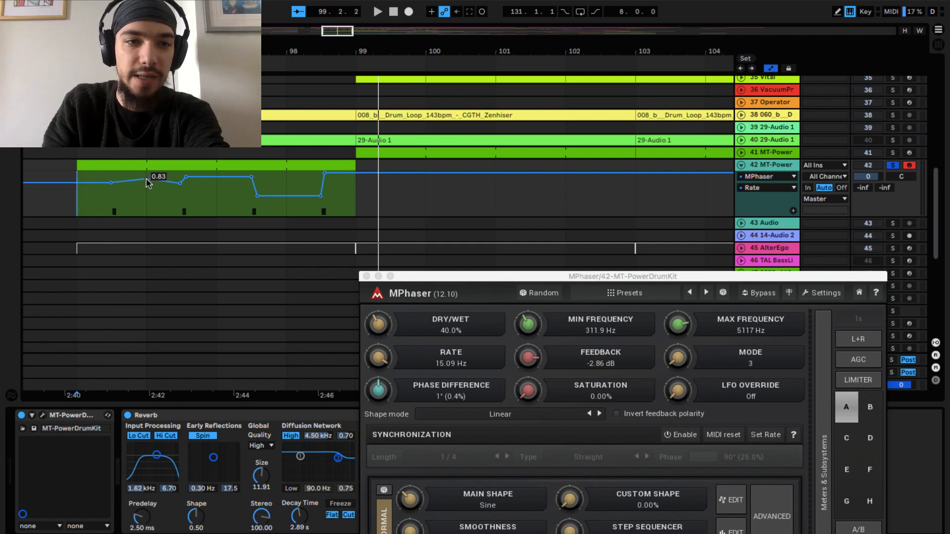
key(space)
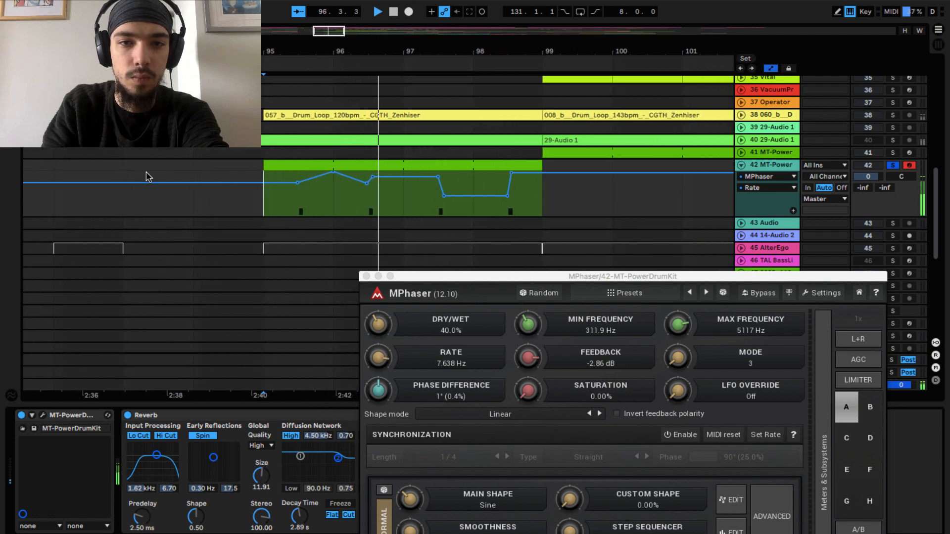
key(space)
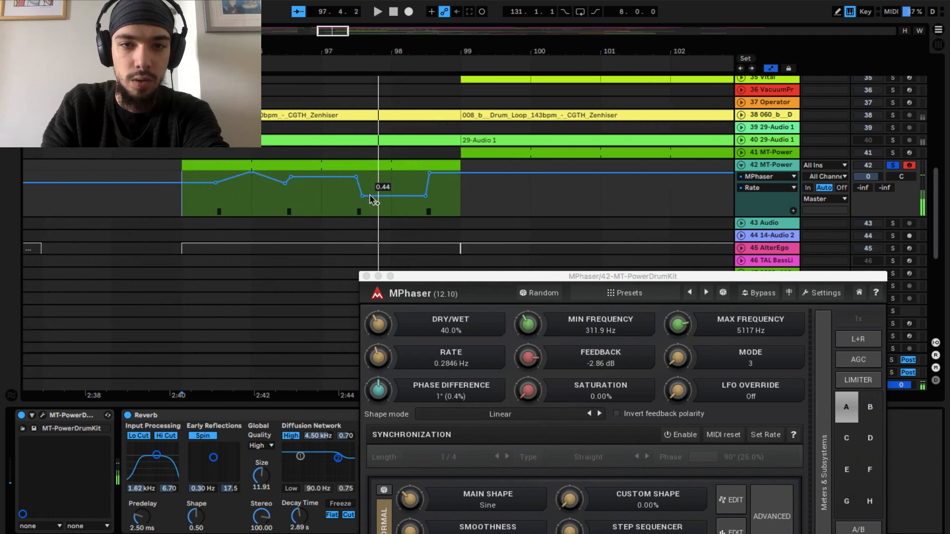
drag(362, 196, 363, 177)
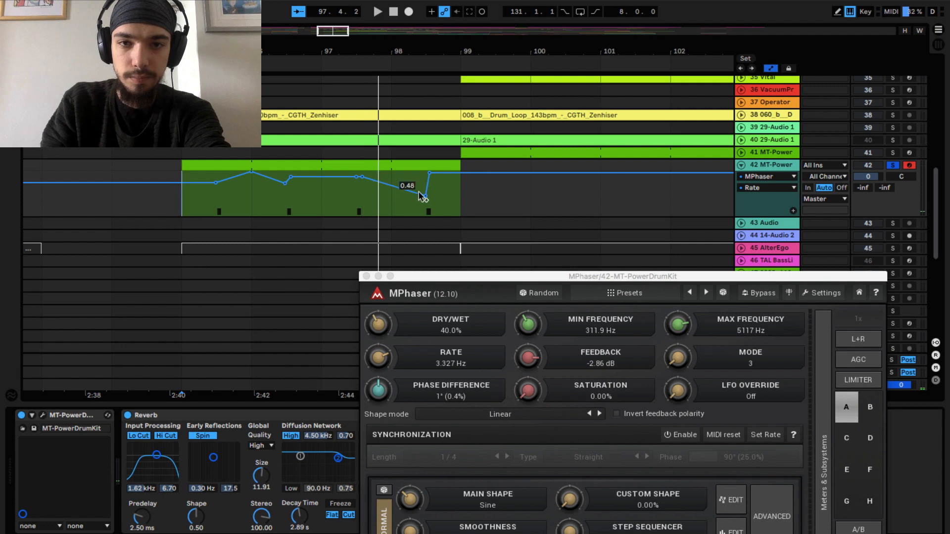
drag(425, 196, 426, 187)
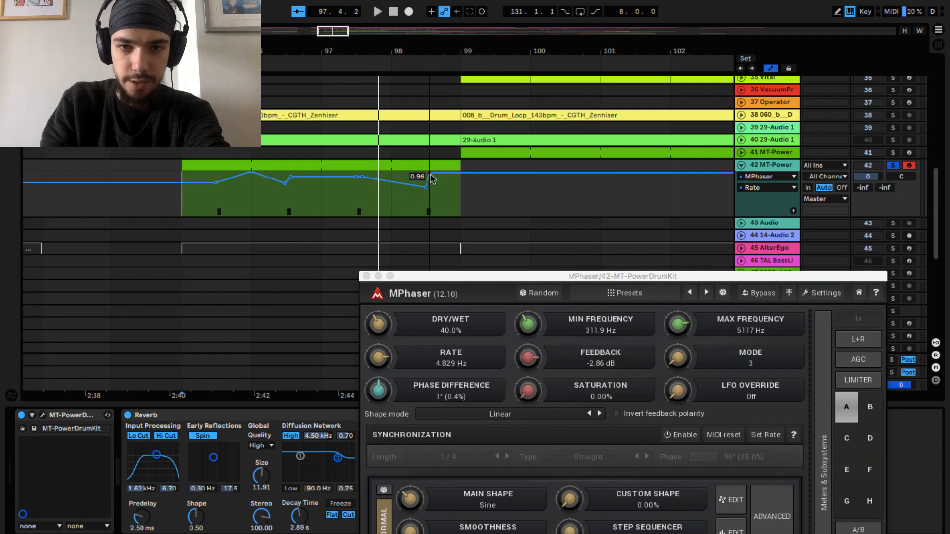
- Start a Max Frequency automation curve for MPhaser, raising it to 1.00 at the first hit, and play the soloed drums
click(680, 326)
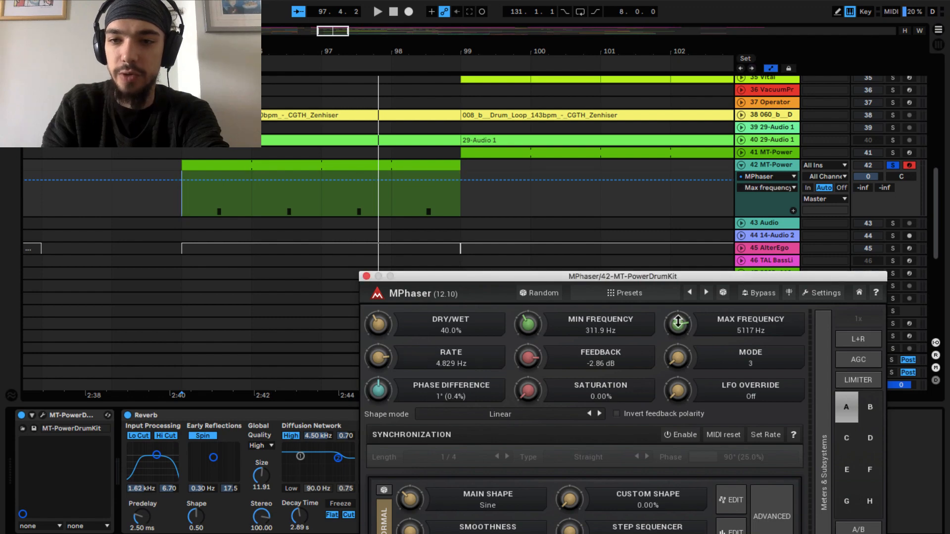
click(212, 180)
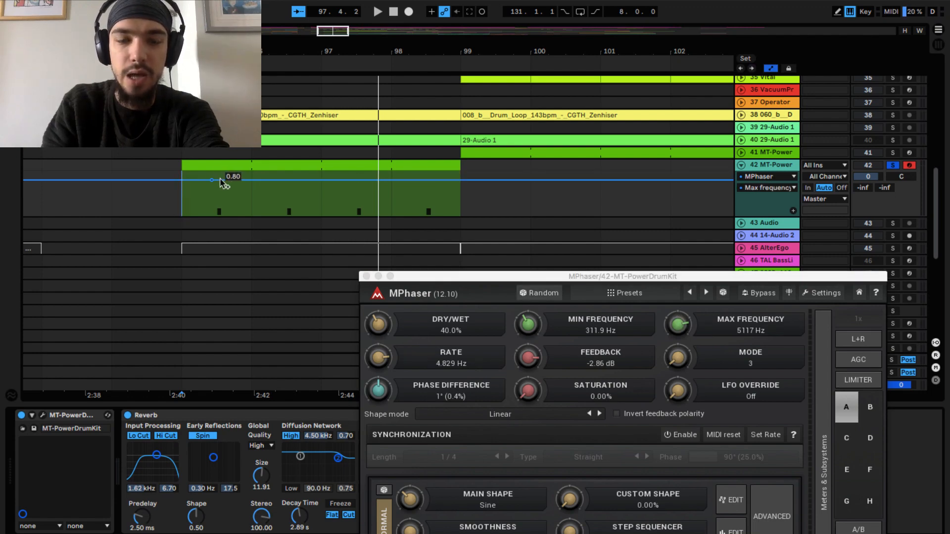
drag(221, 183, 221, 172)
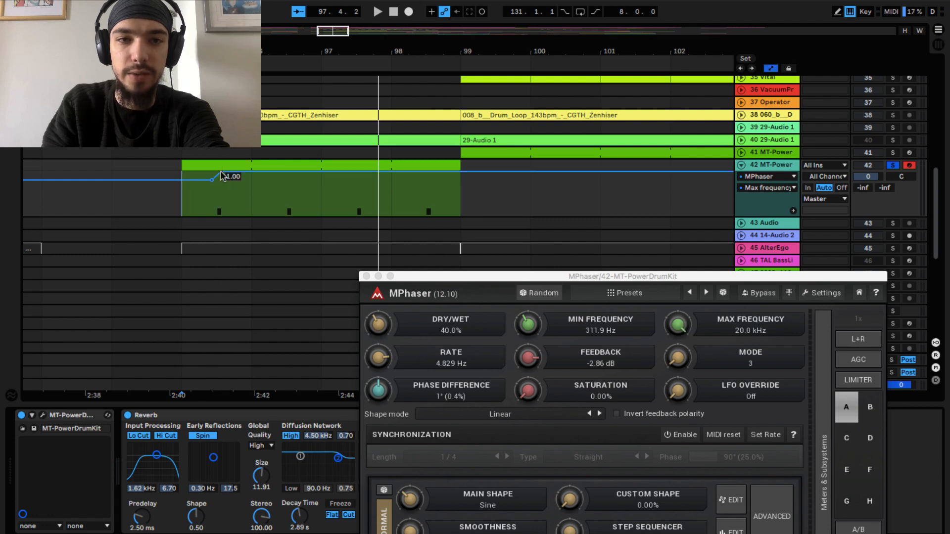
key(space)
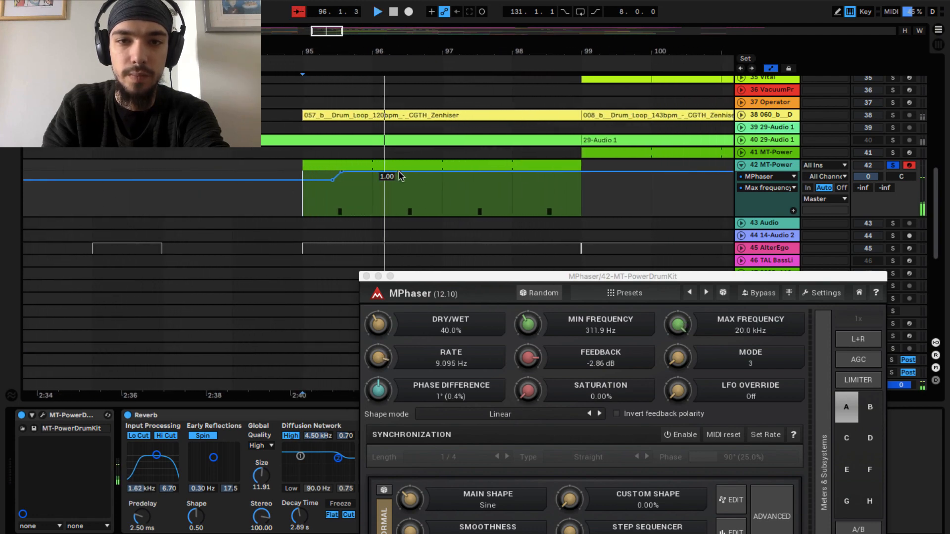
- During playback, lower the Max Frequency automation to about 0.61 around the second hit and raise it to about 0.78 around the third
click(400, 172)
drag(418, 172, 418, 189)
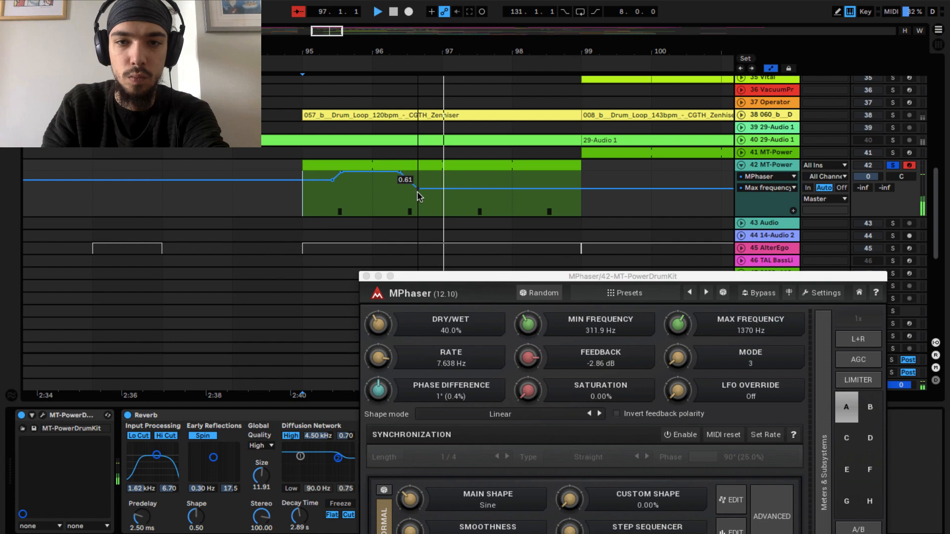
click(469, 188)
drag(487, 189, 487, 182)
click(521, 182)
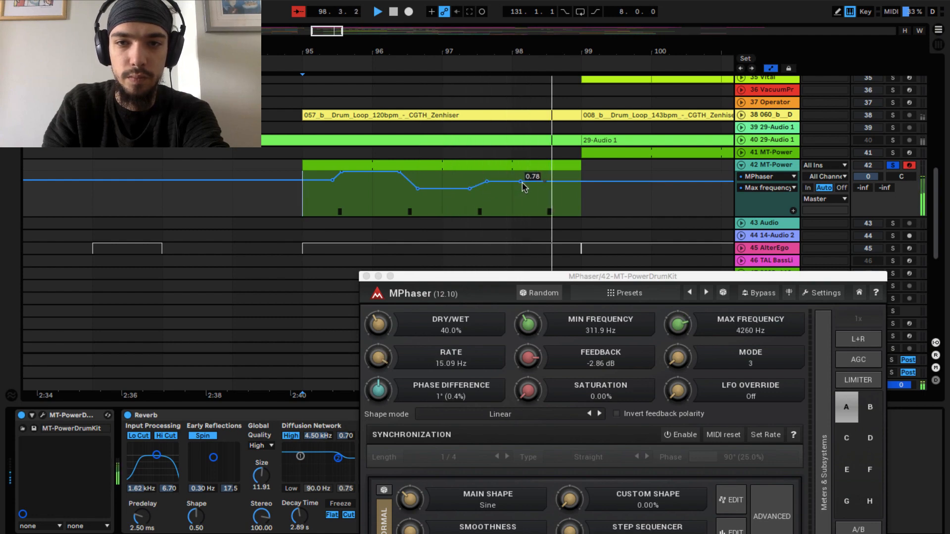
key(space)
- Unsolo track 42 and raise its track volume to 1.3 while playing the full mix from bar 95
click(893, 165)
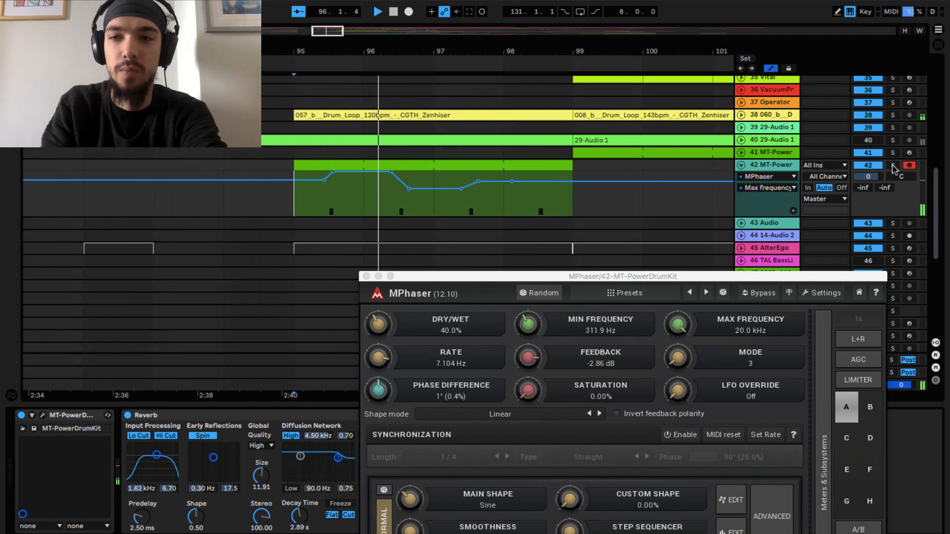
drag(868, 178, 867, 174)
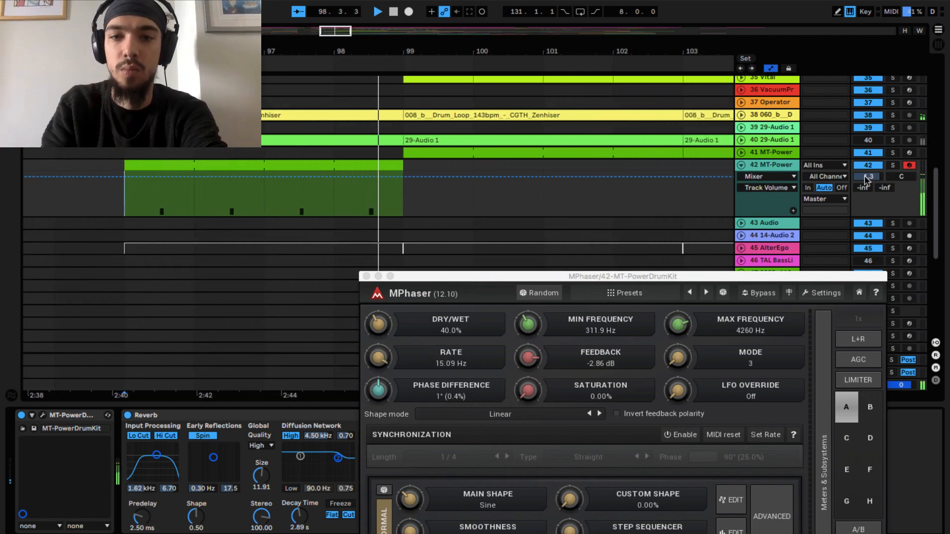
key(space)
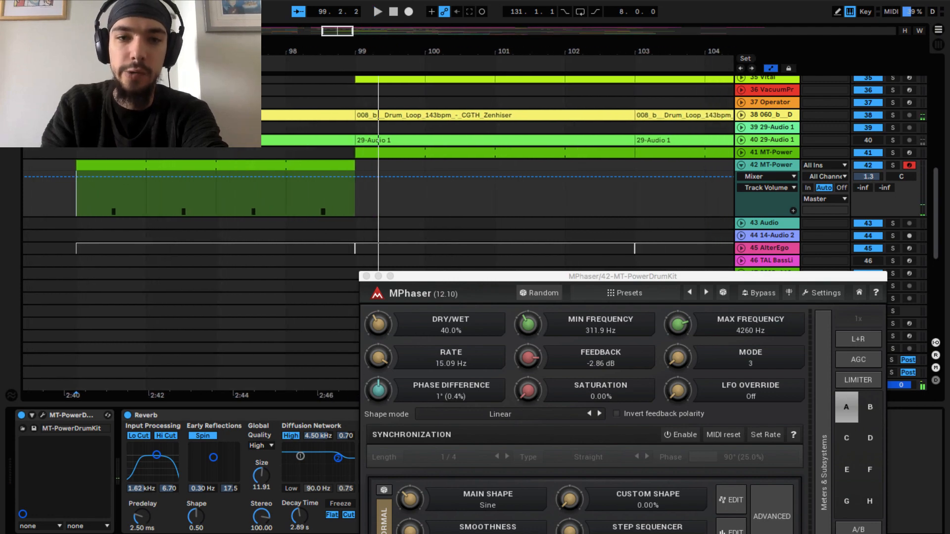
- Revisit the Rate automation, raise the Max Frequency point just after the third hit to near maximum, and place the start position at bar 95
click(384, 362)
click(262, 176)
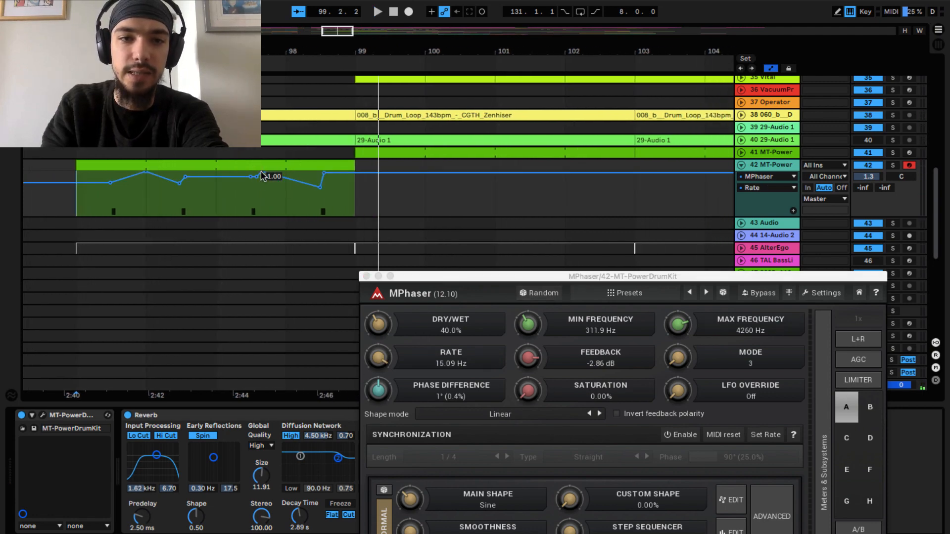
click(675, 326)
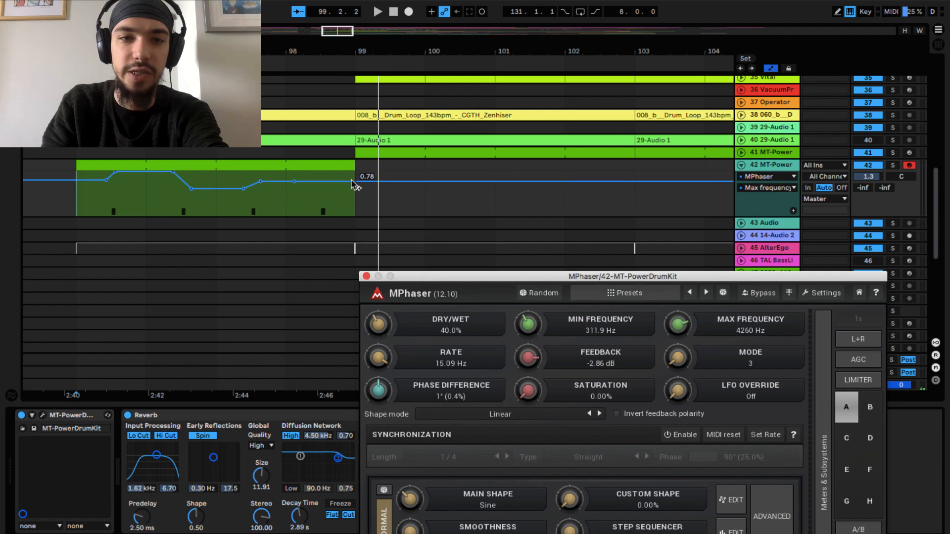
drag(258, 186, 261, 173)
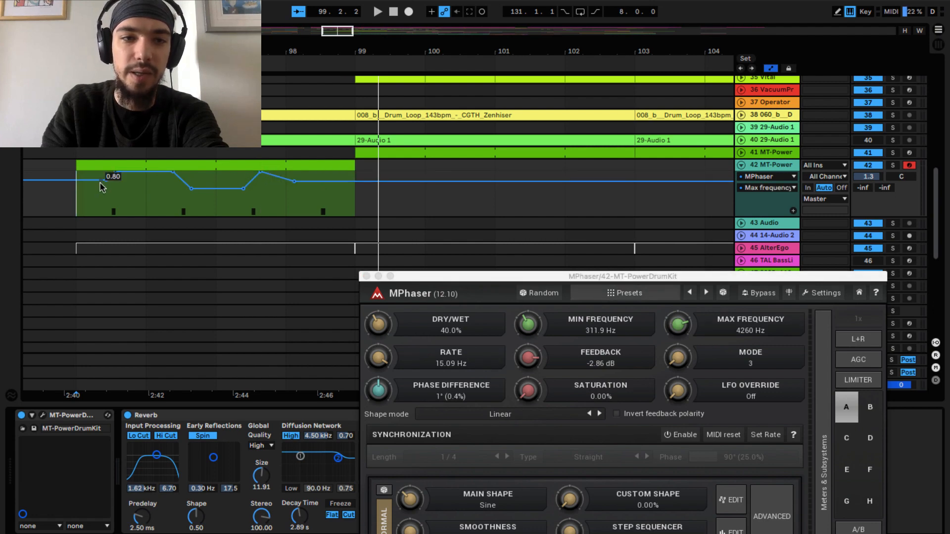
click(81, 202)
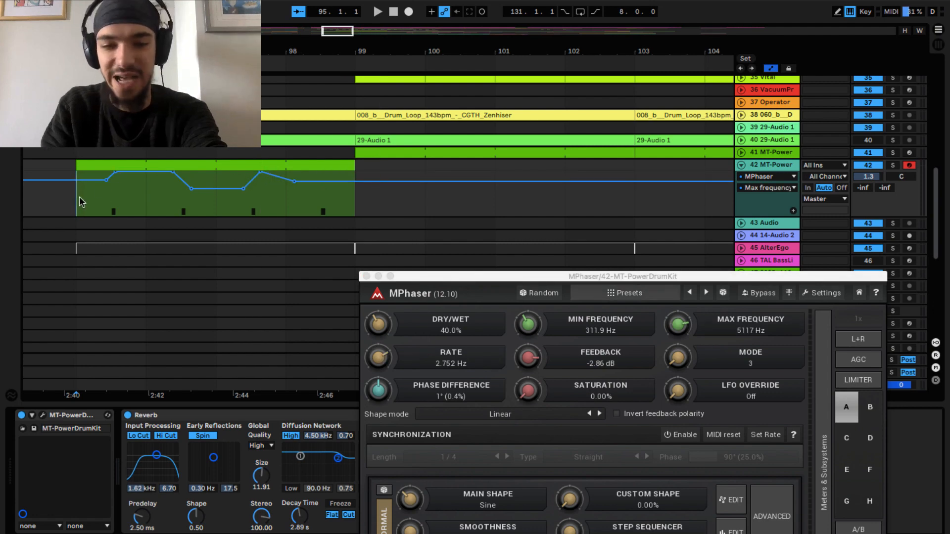
- Play the full mix from bar 95 and close the MPhaser window
key(space)
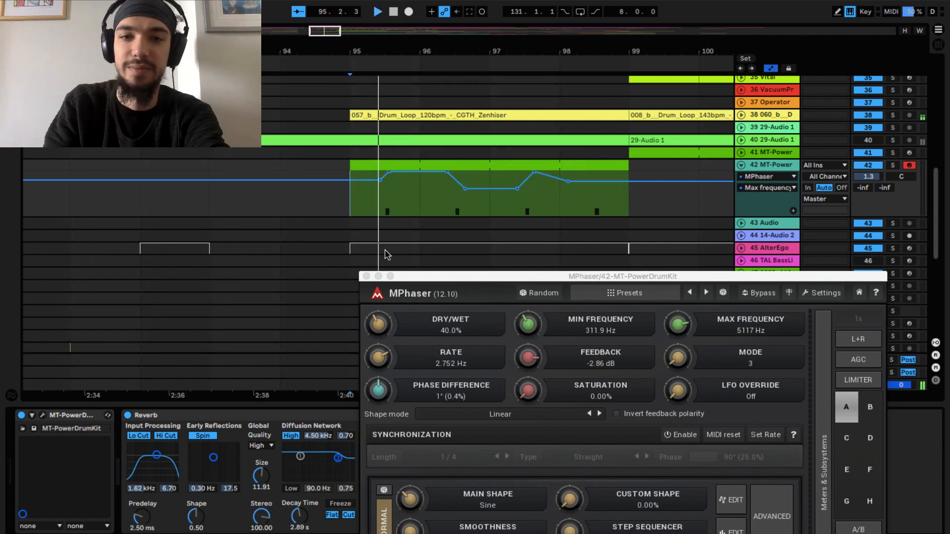
click(366, 277)
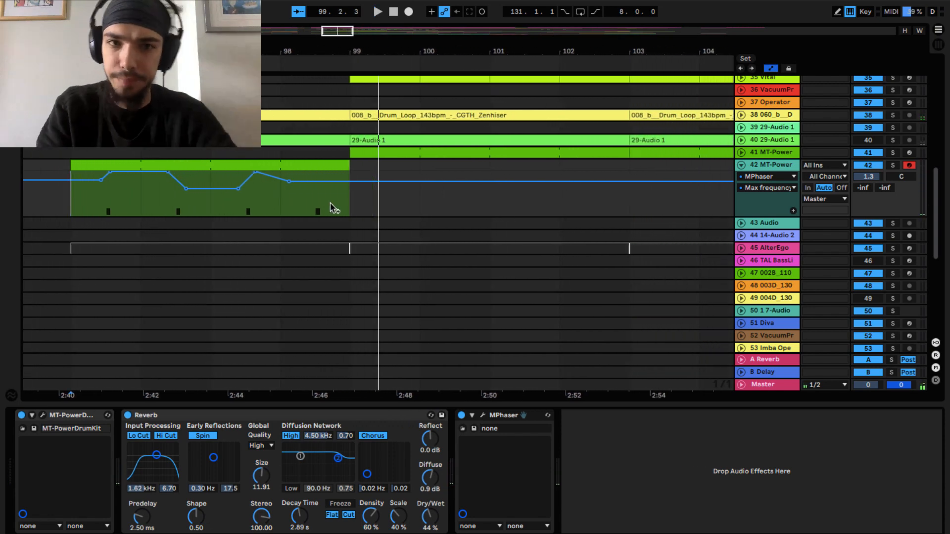
click(306, 167)
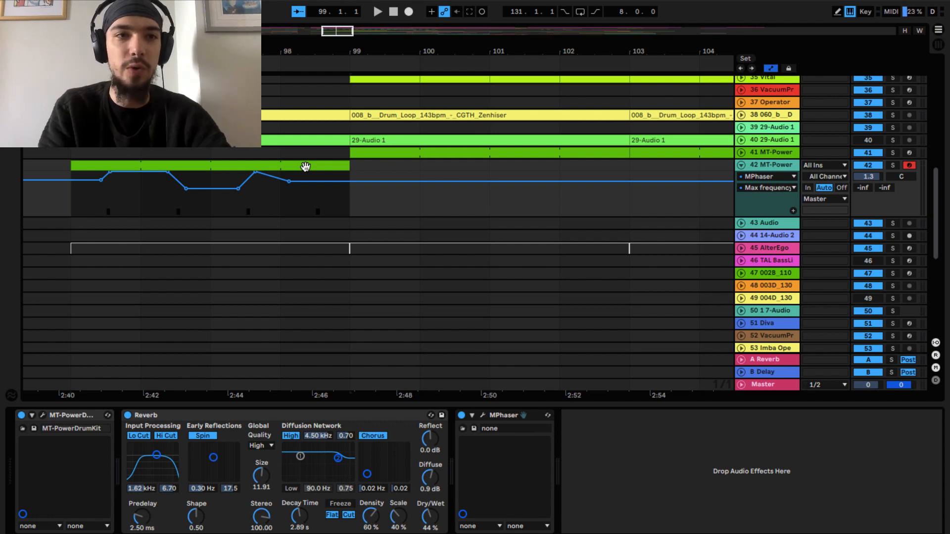
- Insert the MFreqShifter plug-in between Reverb and MPhaser on track 42 and move its window clear of the drum clip
key(alt+super+b)
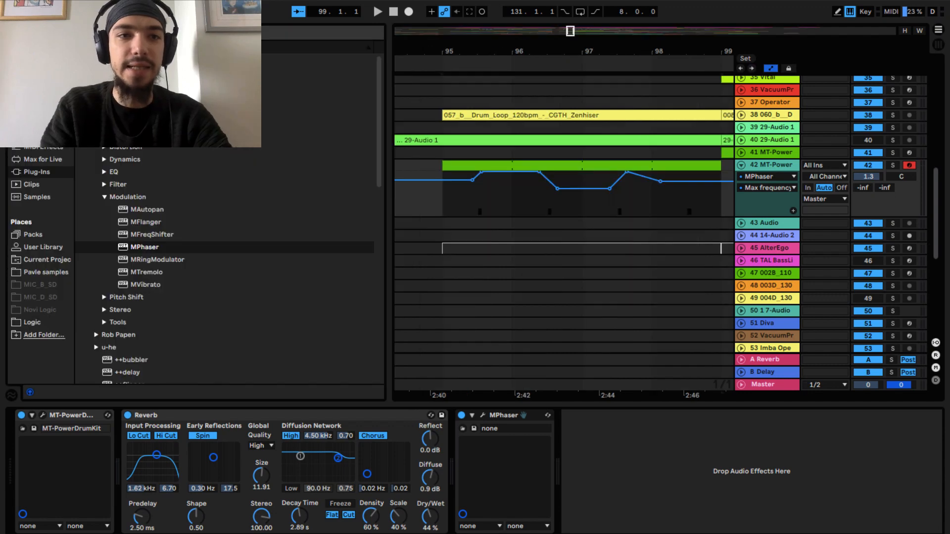
click(139, 236)
drag(396, 409, 440, 442)
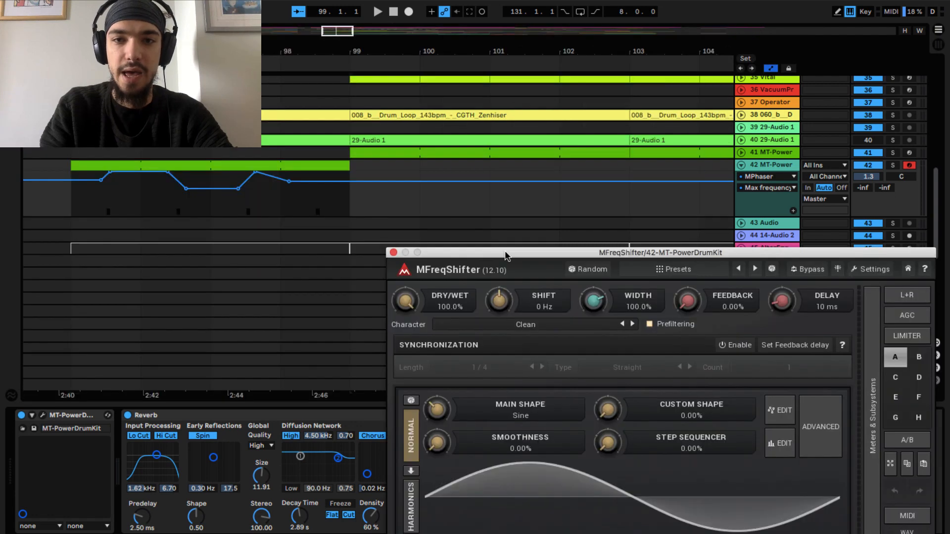
drag(505, 250, 510, 268)
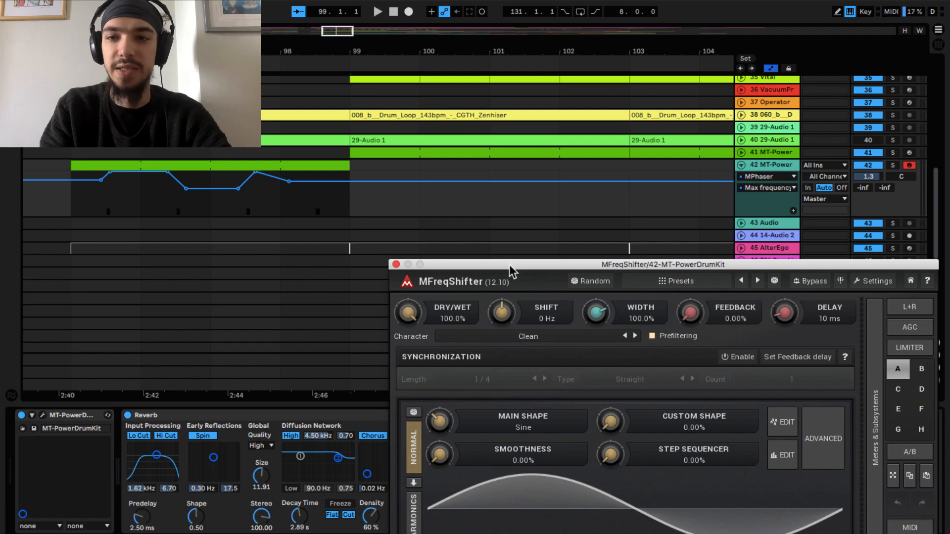
- Set MFreqShifter's Feedback to 83.6% and Delay to 60 ms while auditioning the soloed track 42 from bar 95
drag(690, 312, 698, 181)
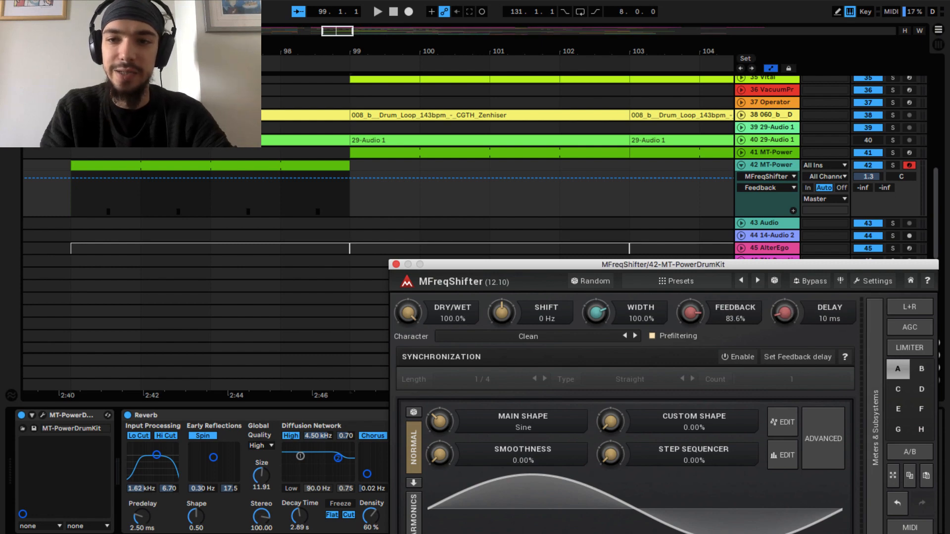
drag(785, 313, 785, 287)
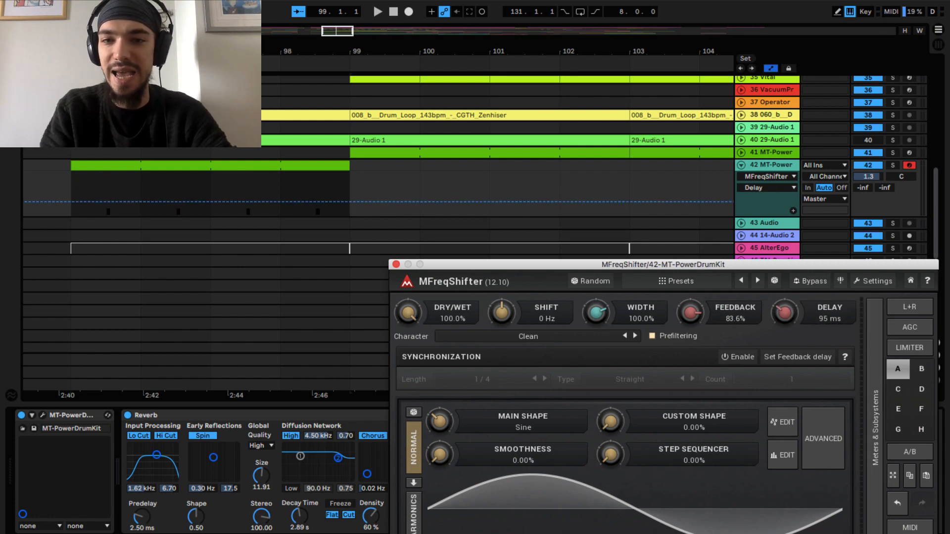
click(101, 190)
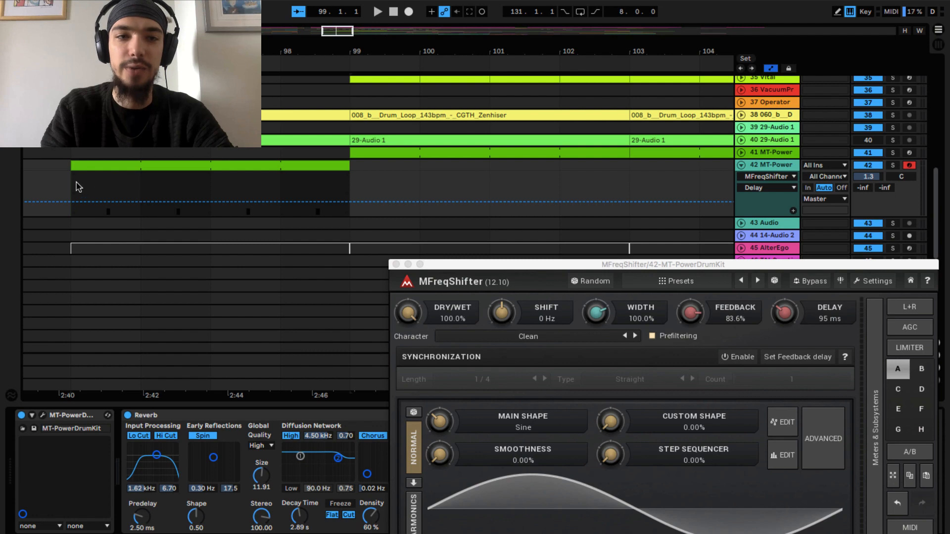
click(74, 189)
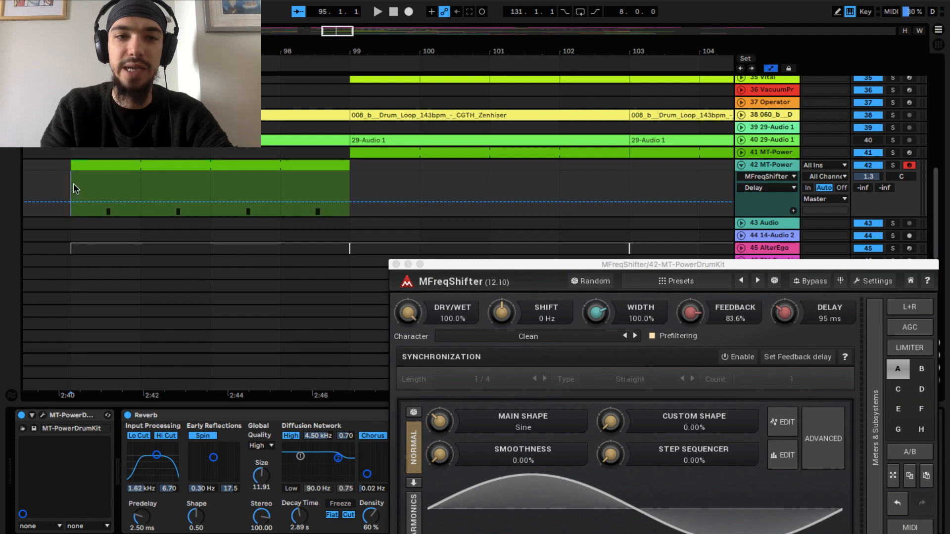
click(893, 165)
key(space)
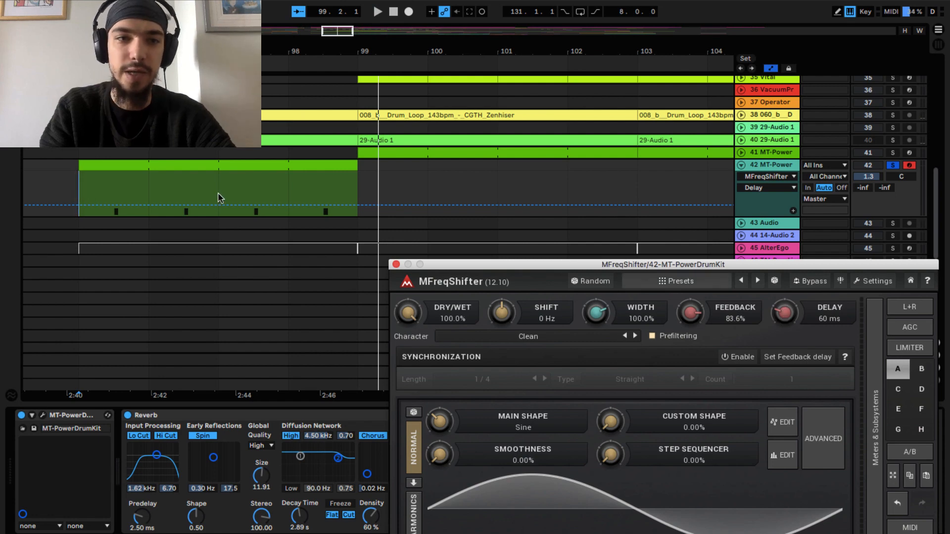
- Automate MFreqShifter's Delay on track 42, raising it to 0.32 at the first hit and lowering it at the second
click(108, 205)
drag(121, 204, 121, 202)
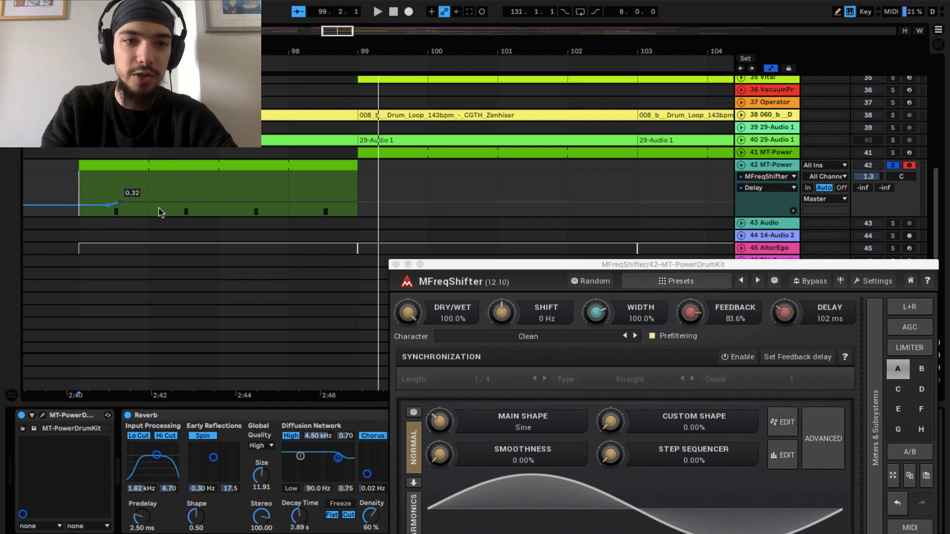
click(180, 202)
drag(193, 202, 193, 207)
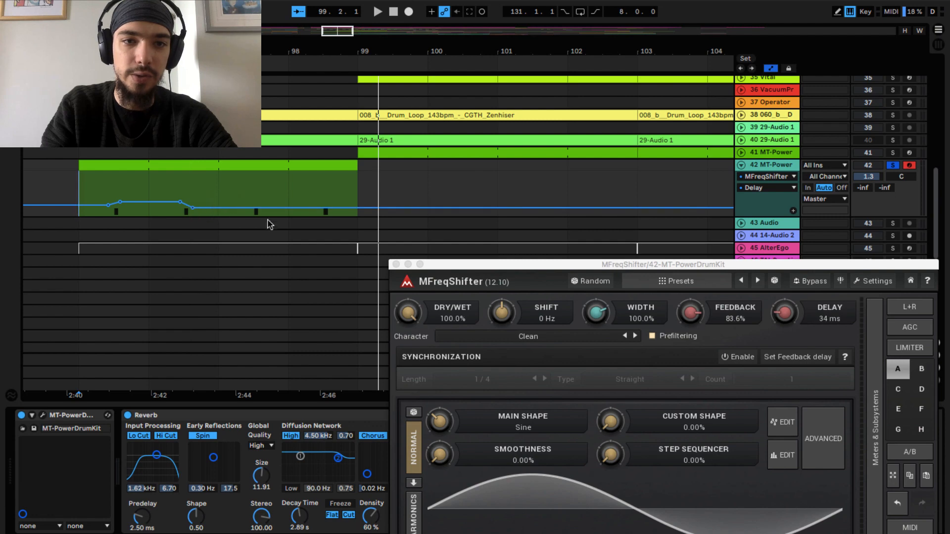
- During playback, raise the Delay automation to 0.36 at the third hit and lower it at the fourth, replaying the clip from bar 95
key(space)
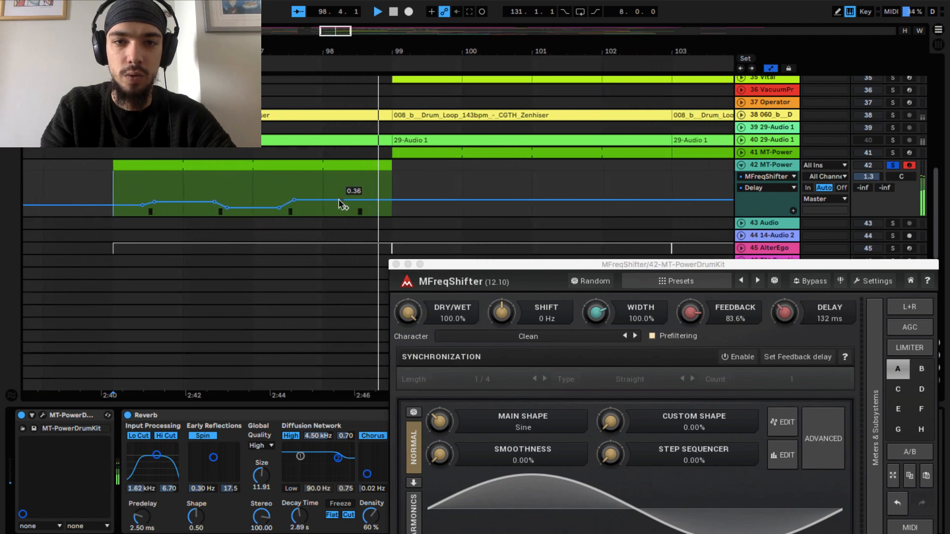
click(336, 200)
drag(350, 200, 349, 205)
key(space)
key(space)
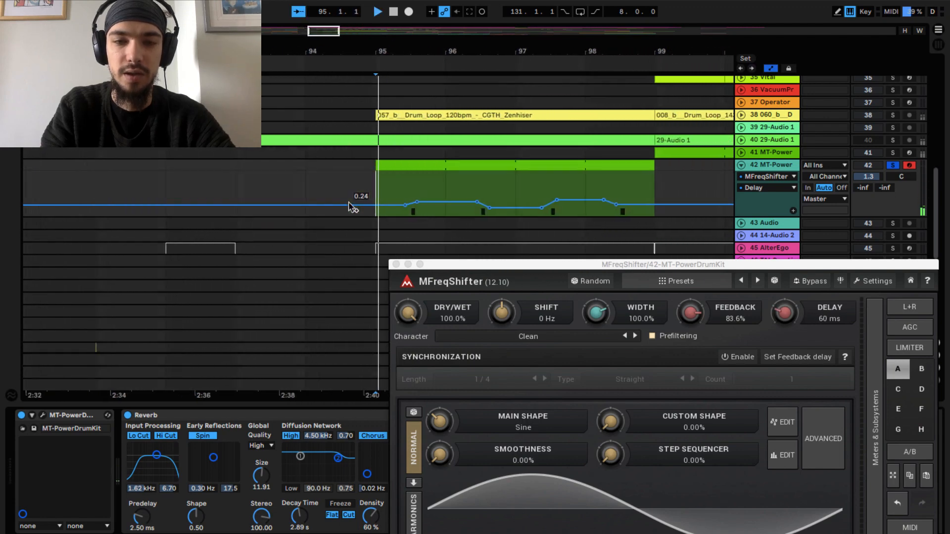
- Reduce MFreqShifter's Dry/Wet to 76%, close its window, and replay the soloed drums
drag(408, 312, 407, 355)
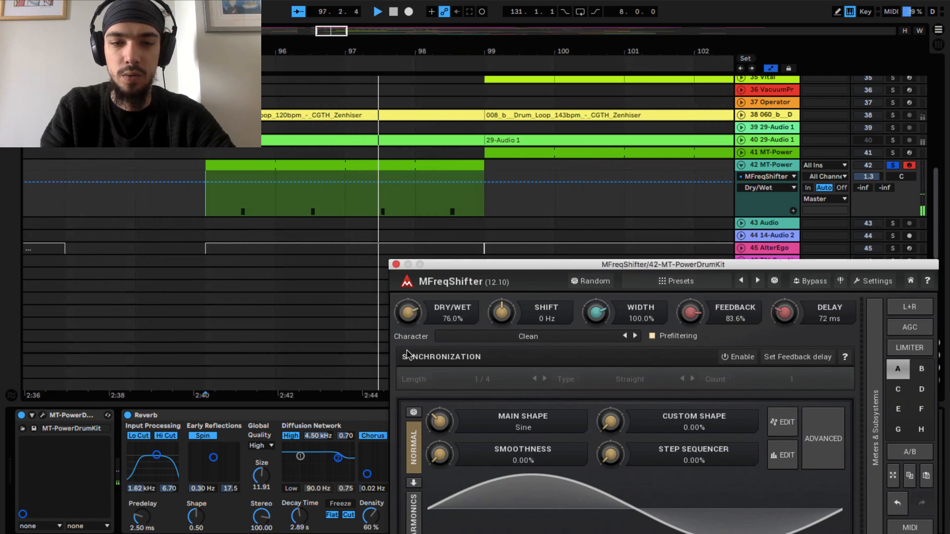
click(396, 264)
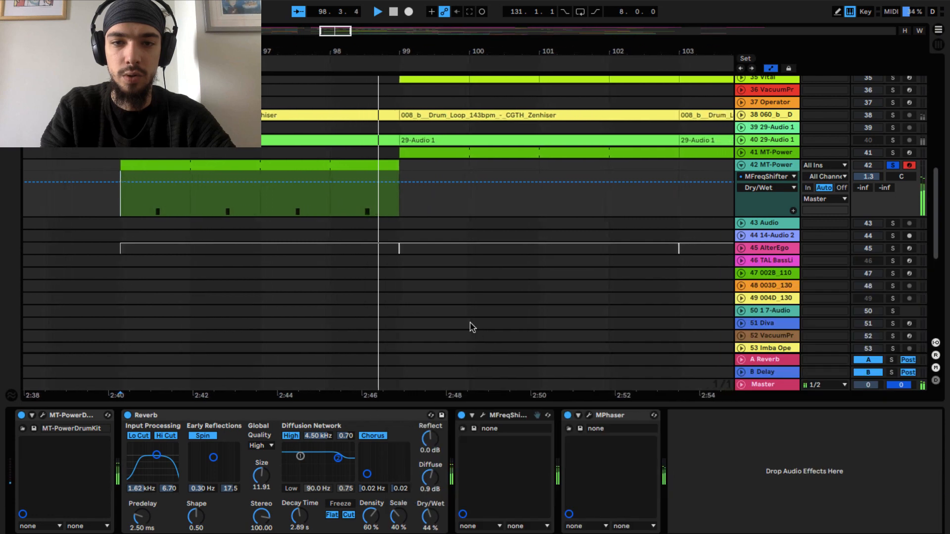
key(space)
key(space)
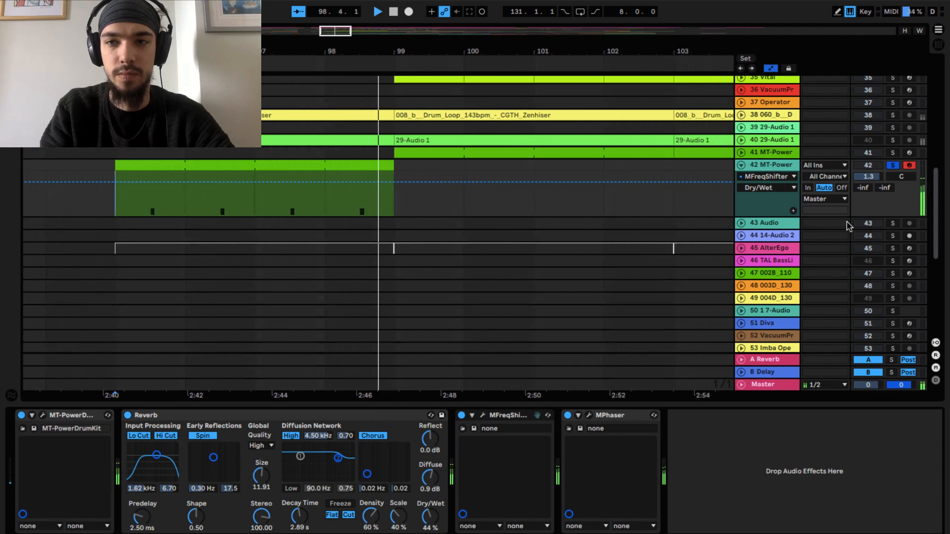
- Unsolo track 42 and raise its track volume to 3.2 while playing the full mix
key(space)
click(894, 165)
key(space)
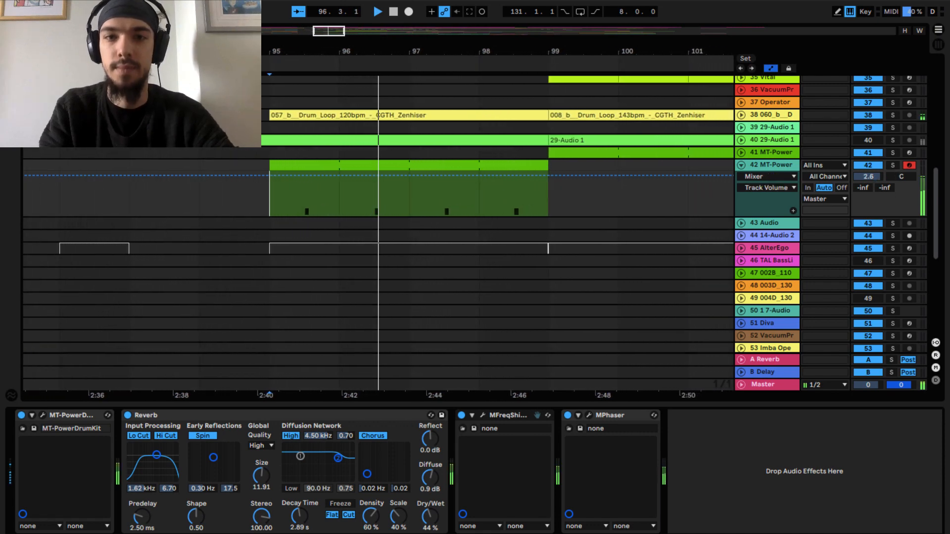
drag(865, 179, 865, 176)
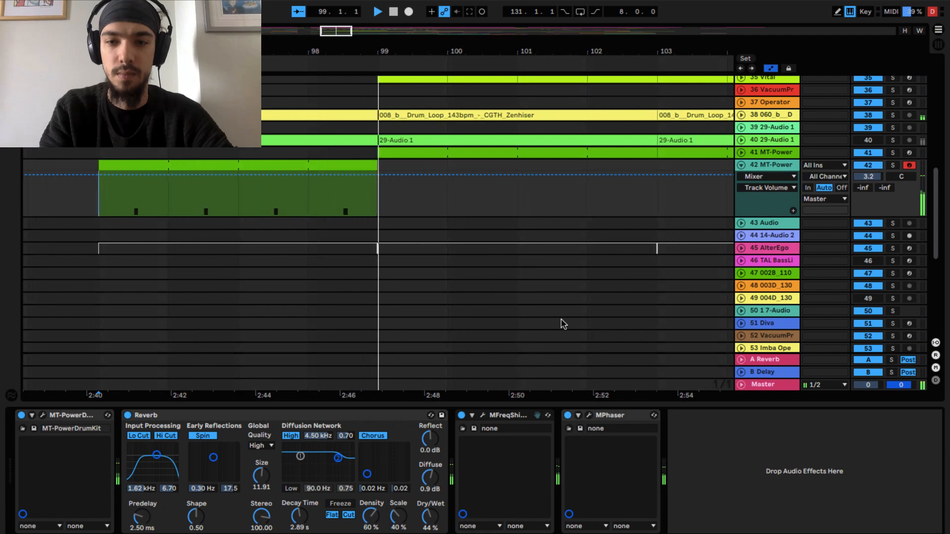
key(space)
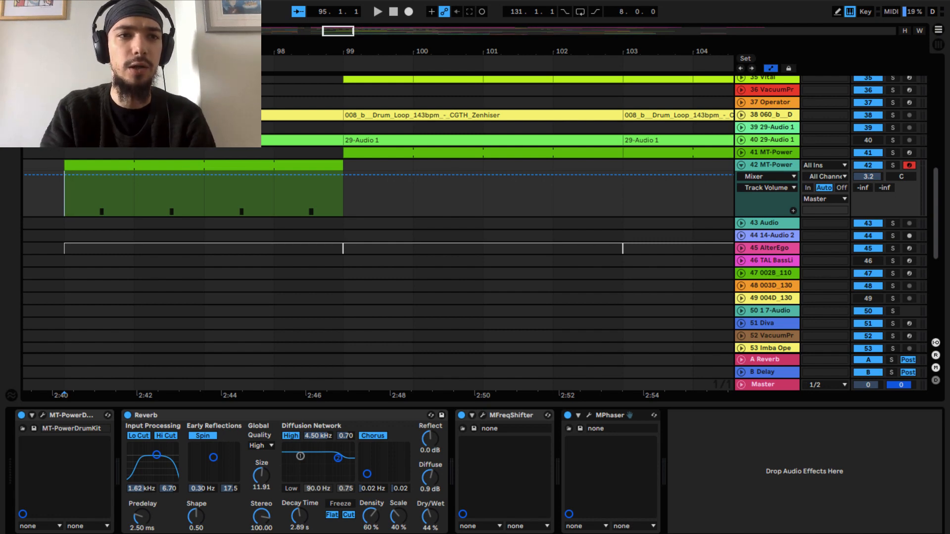
- Add the Delay audio effect after MPhaser on track 42 and turn on its Ping Pong mode
key(ctrl+alt+b)
click(43, 135)
scroll(142, 172, up, 5)
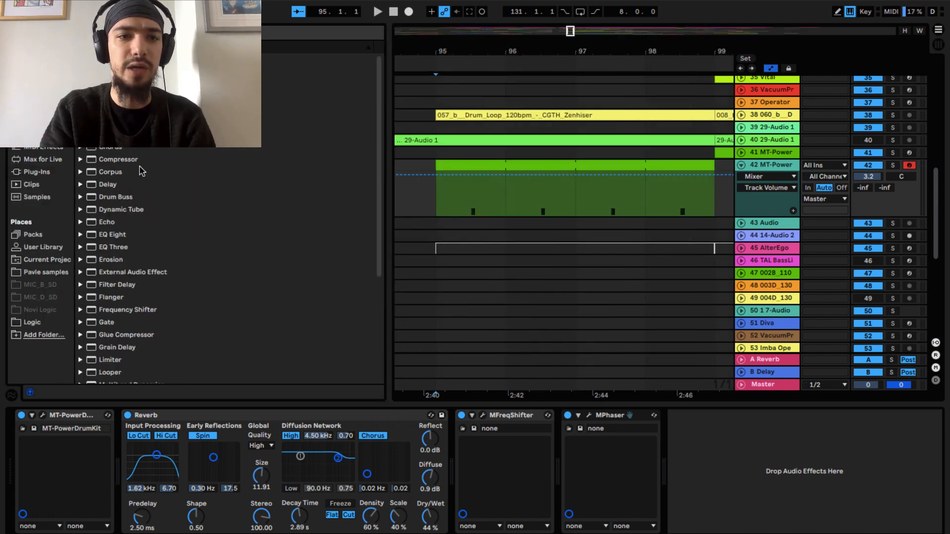
drag(109, 189, 679, 456)
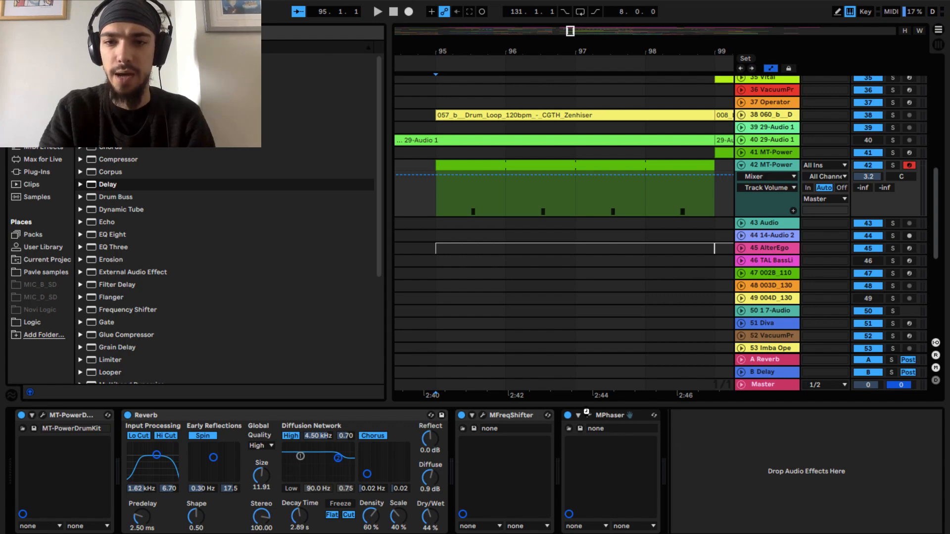
click(887, 479)
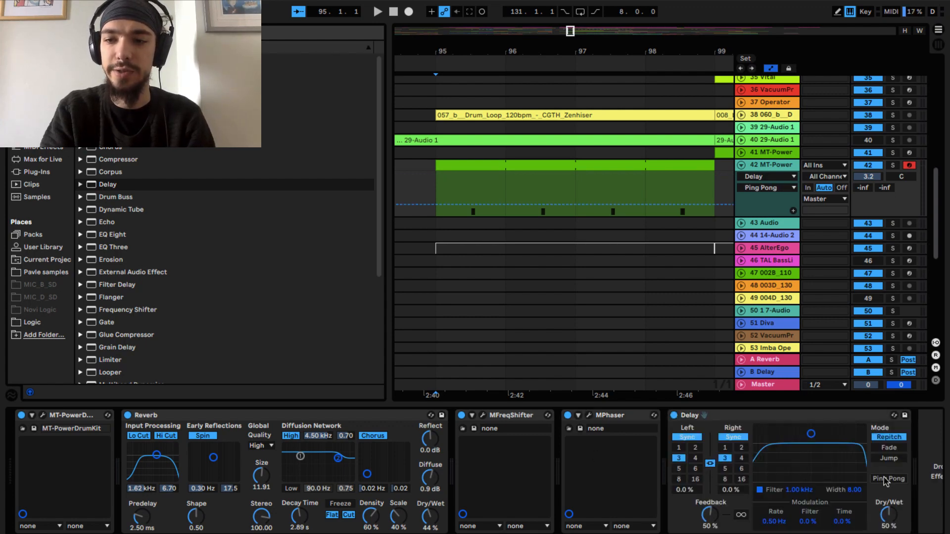
- Set the Delay effect's Dry/Wet to 29% during playback and its linked delay times to 6 sixteenths
drag(888, 512, 888, 515)
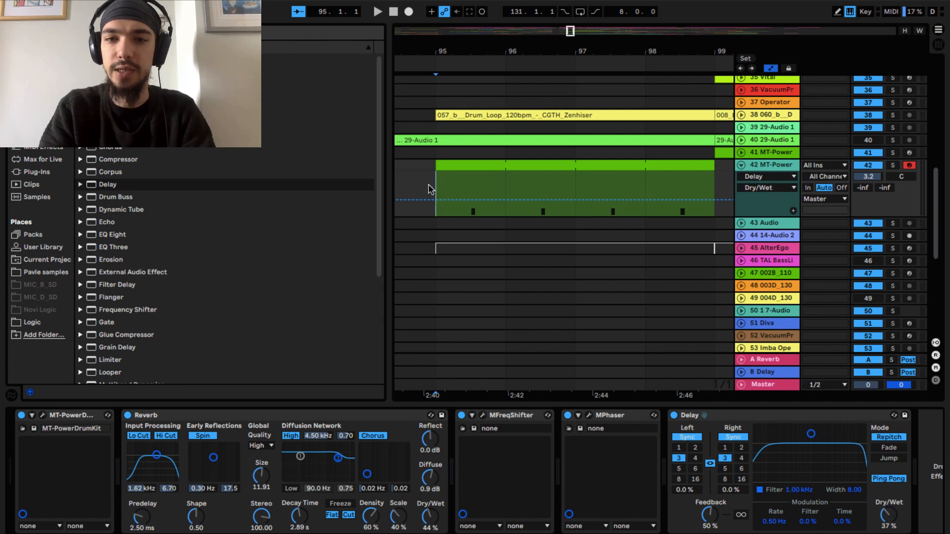
key(space)
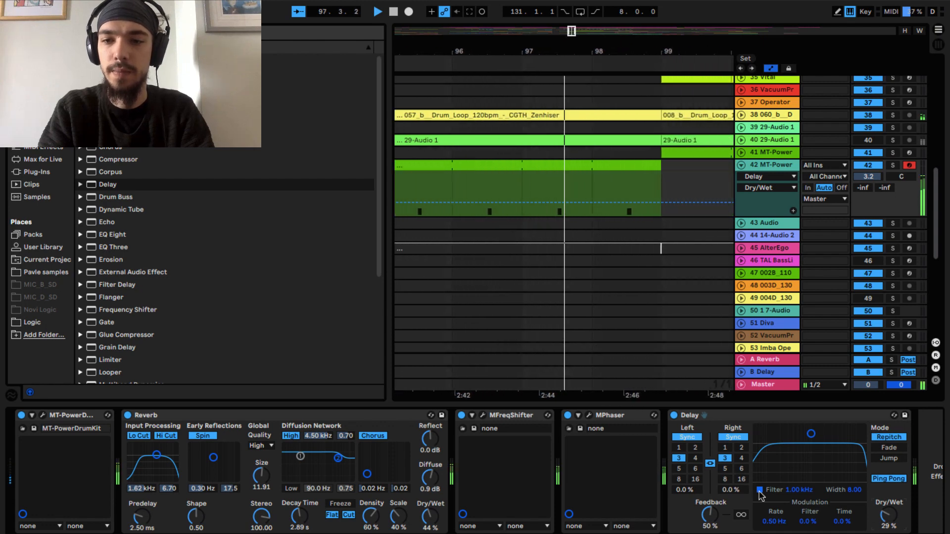
click(741, 469)
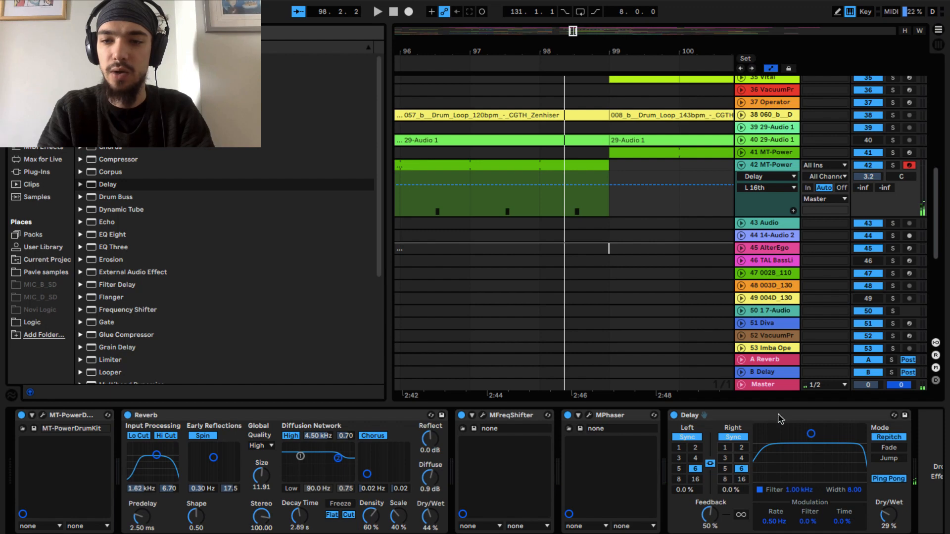
- Solo track 42, turn off the Delay effect's Ping Pong mode during playback, and replay the drums from bar 95
click(893, 165)
key(space)
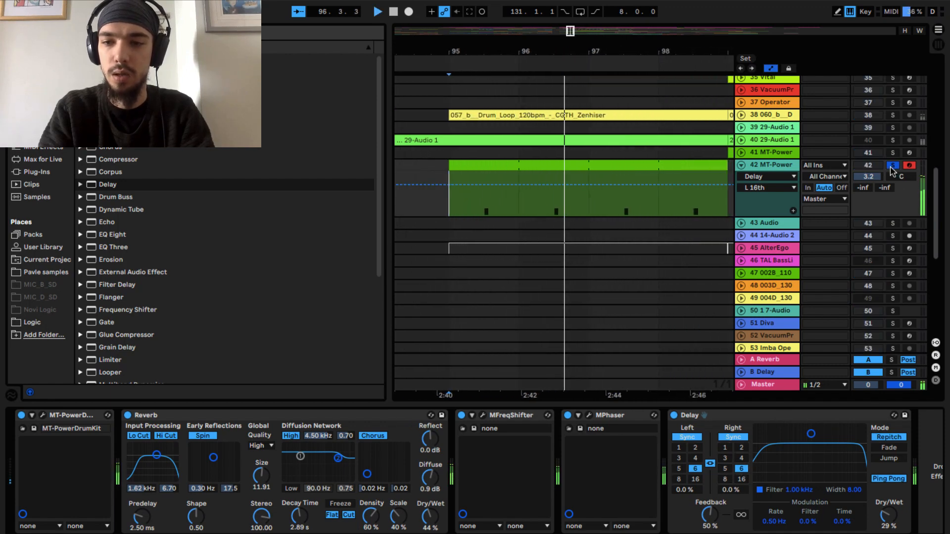
click(897, 479)
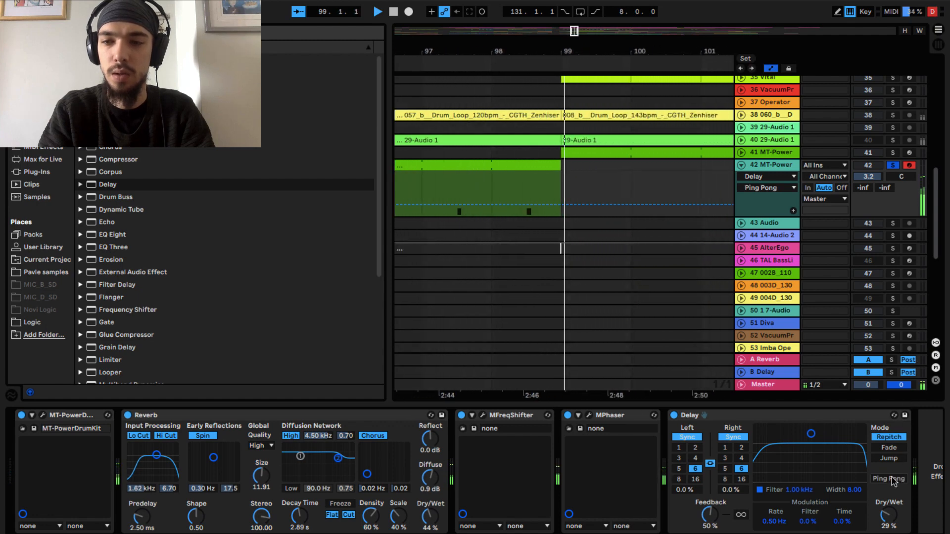
key(space)
key(space)
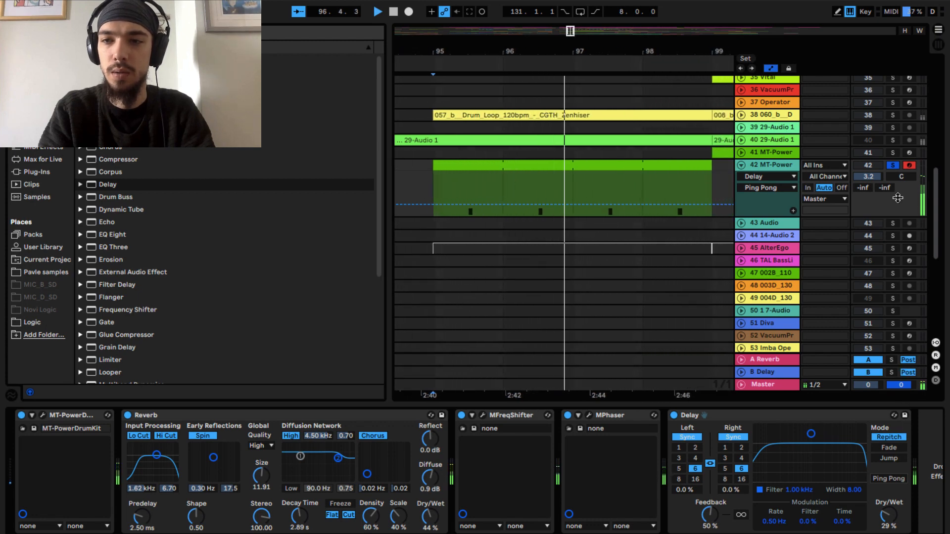
- Stop playback, unsolo track 42, and hide the browser to reveal the full arrangement
key(space)
click(893, 167)
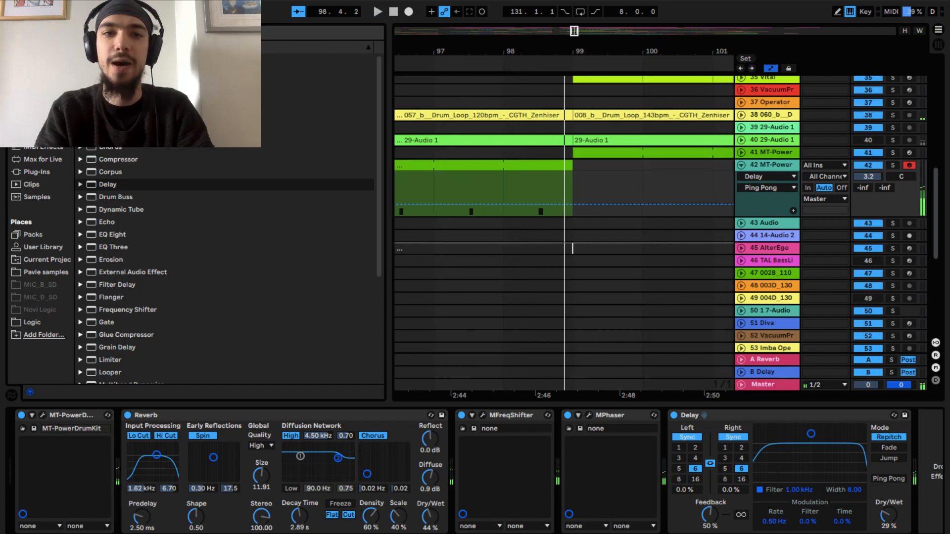
click(11, 30)
drag(228, 218, 370, 272)
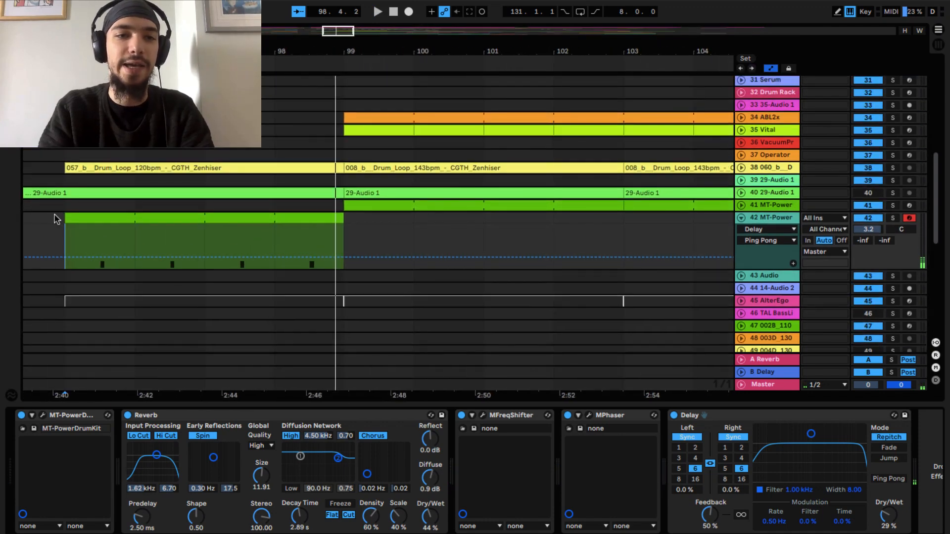
- Play the full mix from bar 95 into the next section and return the start position to bar 95
click(75, 246)
key(space)
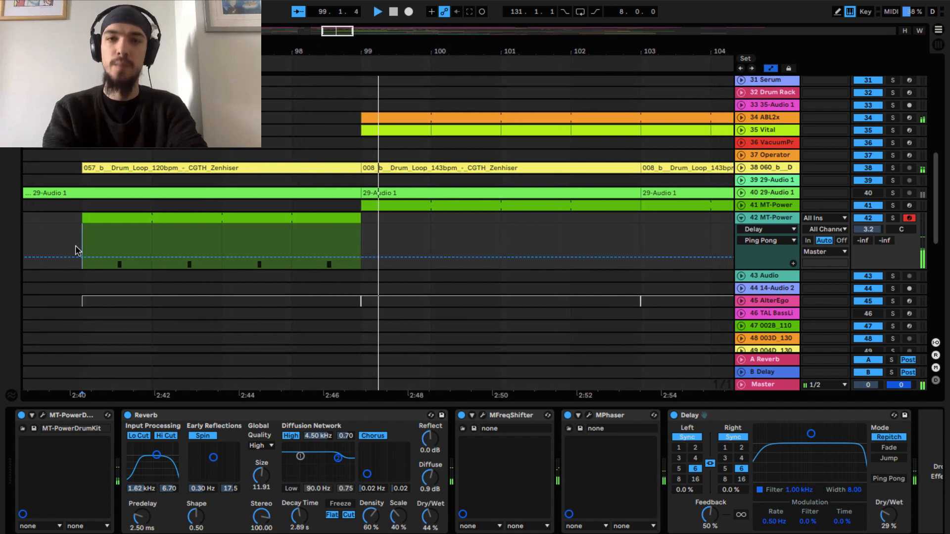
key(space)
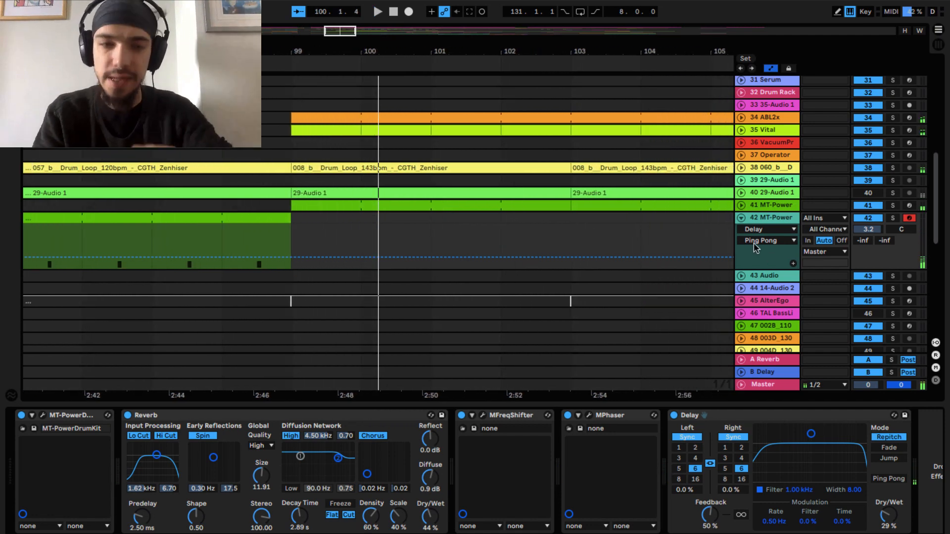
scroll(352, 247, left, 4)
click(138, 251)
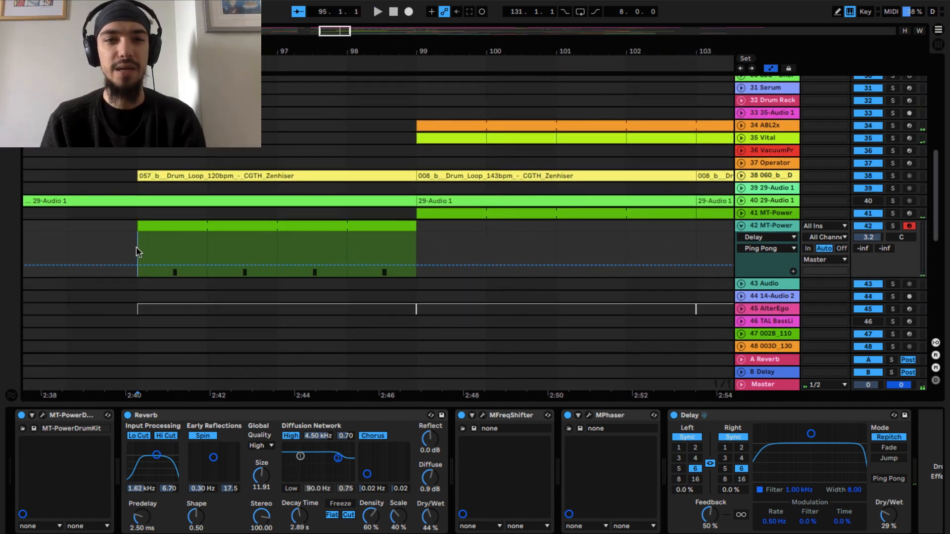